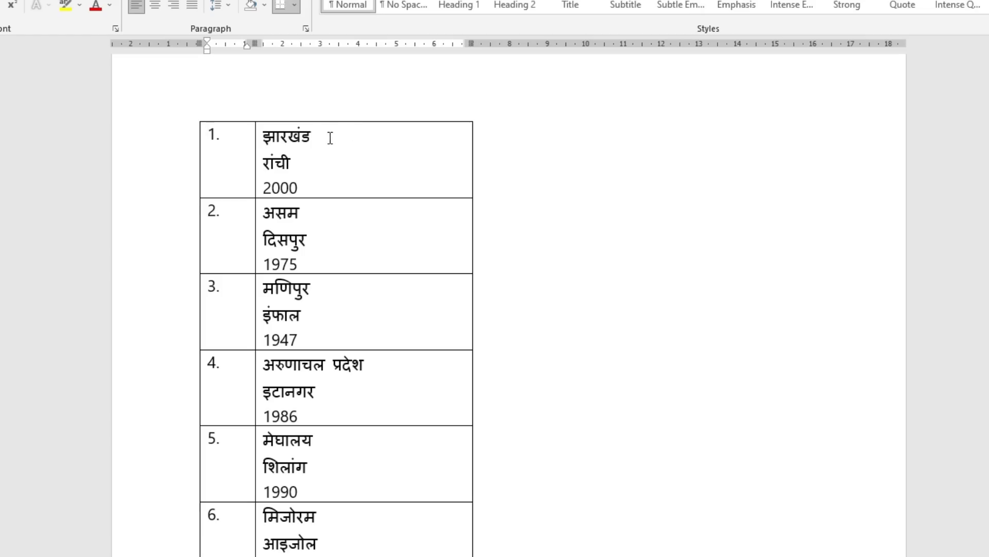
- Examine how the Word table stores each numbered state's name, capital and year within a single cell, through row 12
left_click(324, 137)
left_click_drag(315, 184, 264, 187)
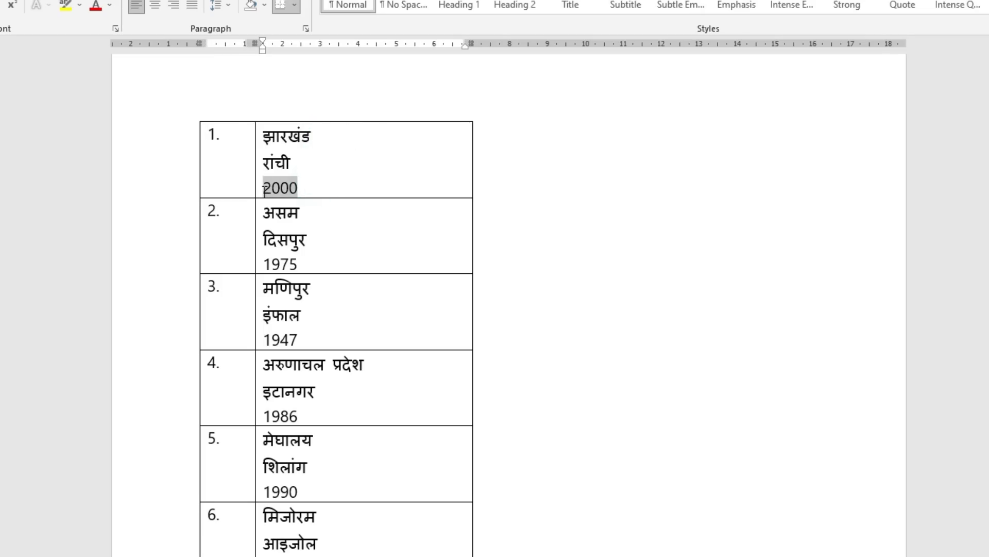
left_click(389, 214)
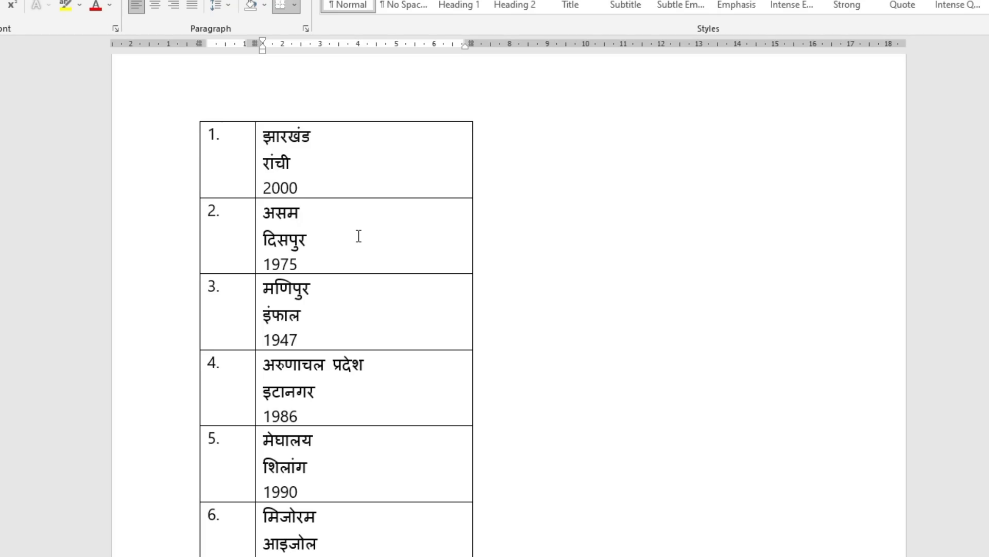
left_click_drag(316, 133, 281, 137)
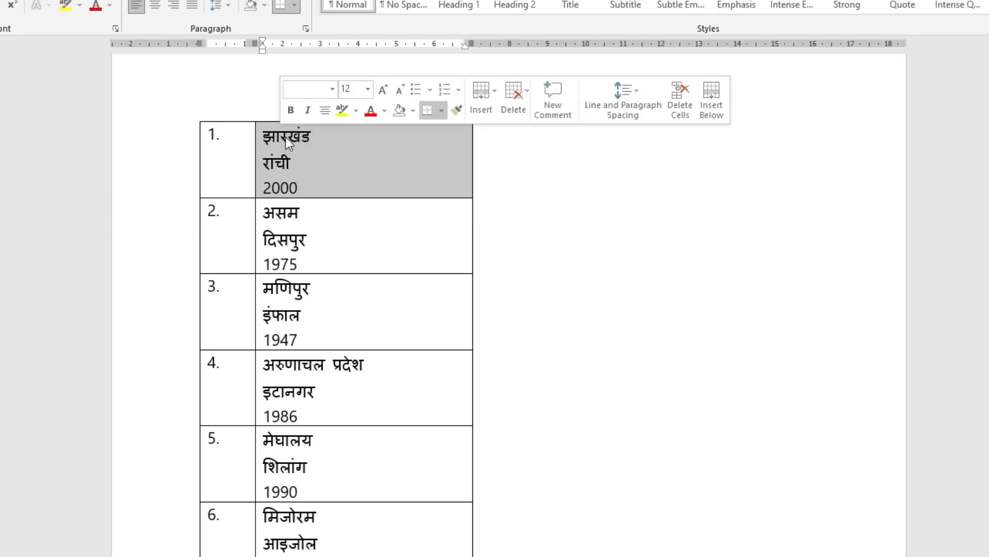
left_click(320, 161)
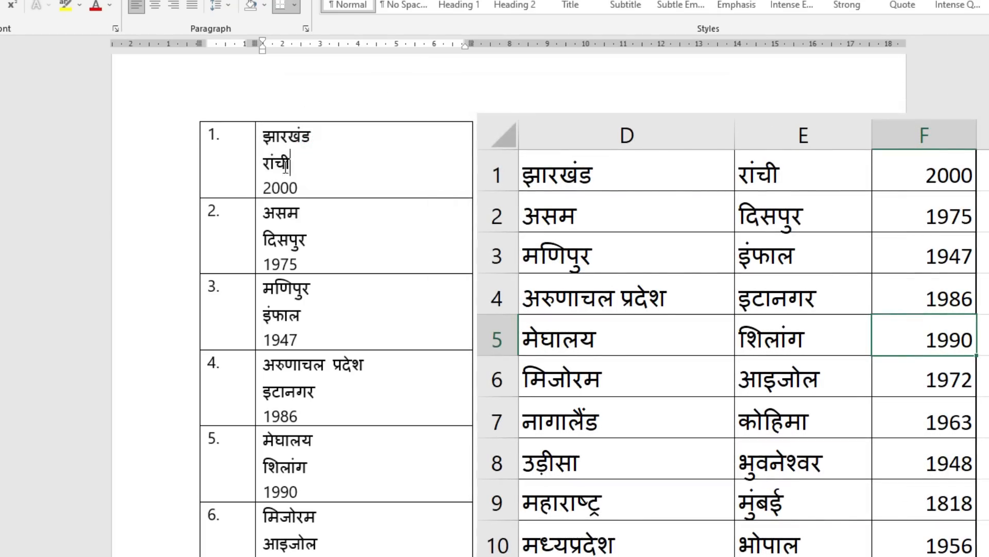
left_click(308, 188)
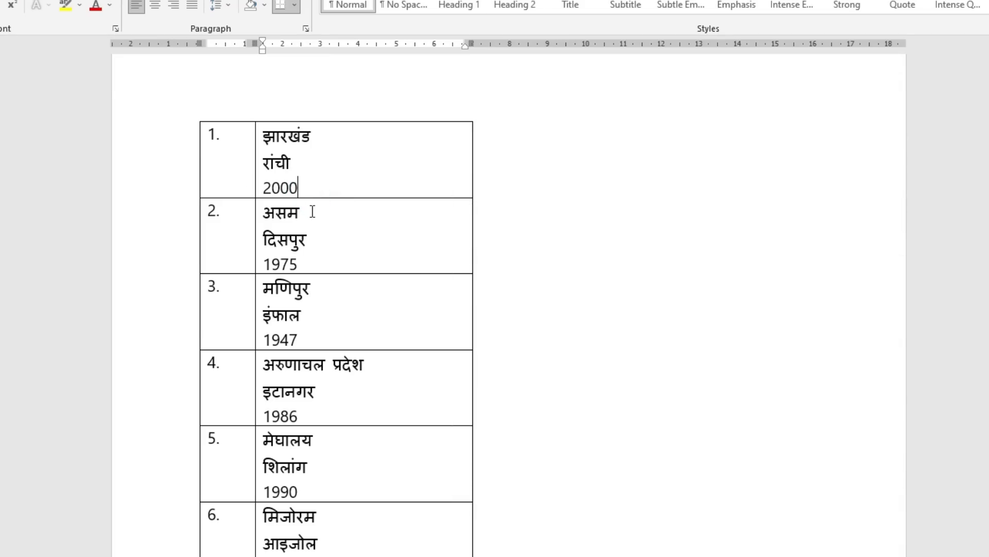
scroll(331, 265, "down", 15)
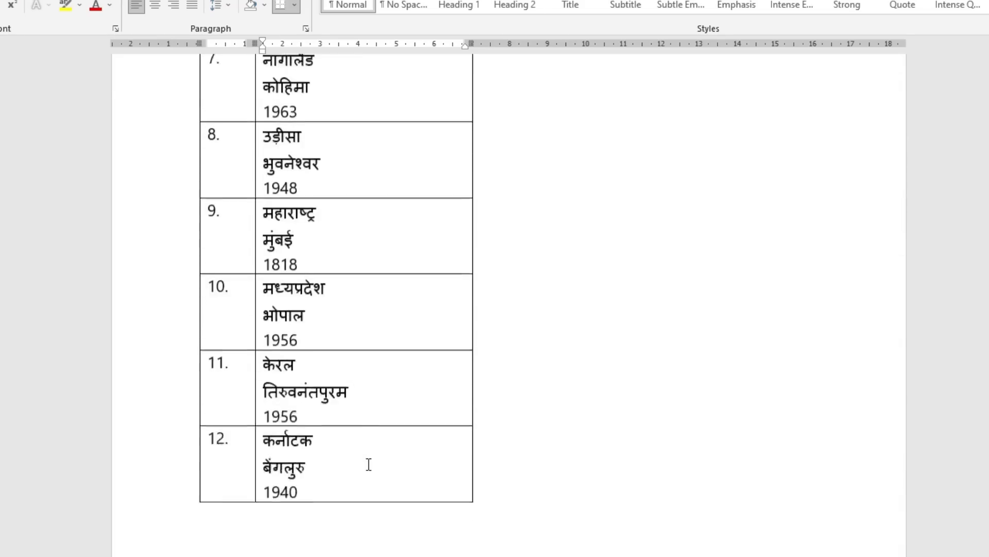
scroll(370, 467, "down", 16)
scroll(372, 476, "up", 13)
scroll(374, 477, "up", 12)
- Copy the whole Word table and switch to Excel to paste it into the blank workbook at cell A1
left_click(194, 161)
right_click(194, 161)
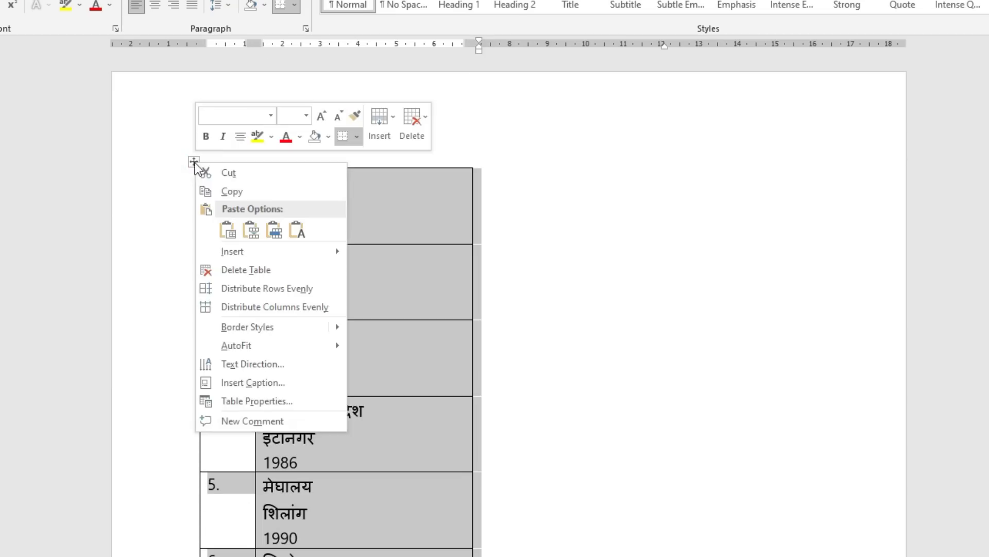
left_click(242, 191)
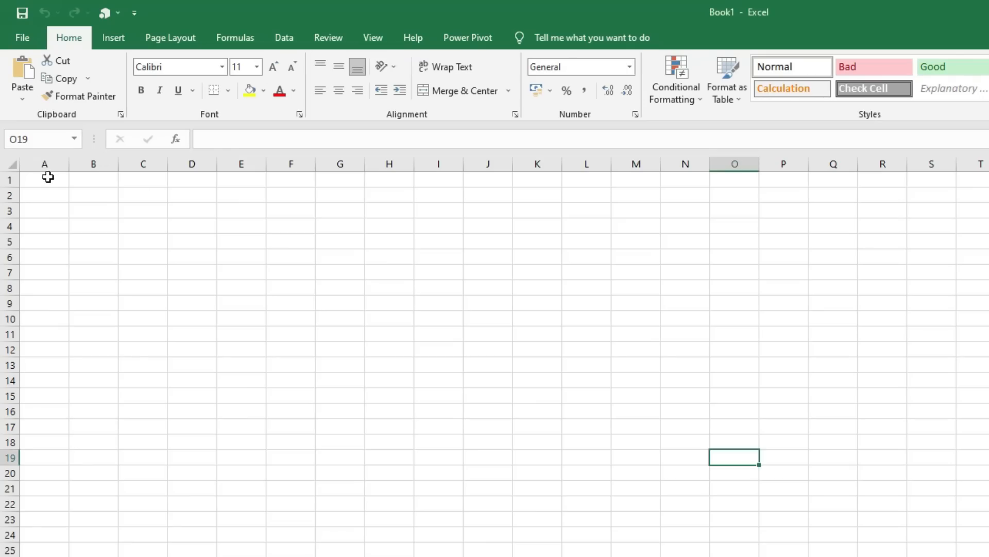
left_click(48, 177)
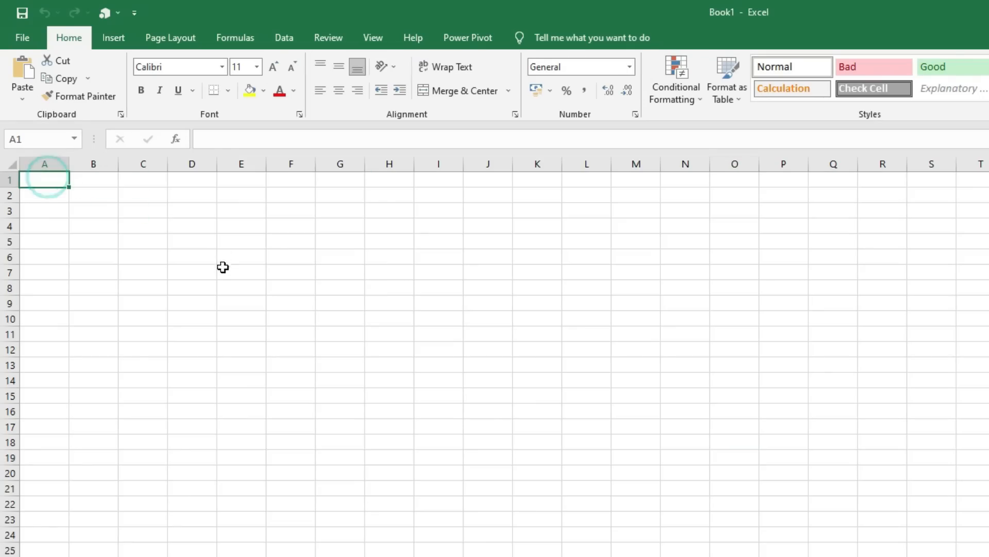
key("ctrl+v")
- Widen column B so that the longer state names fit on one line
left_click_drag(118, 164, 193, 165)
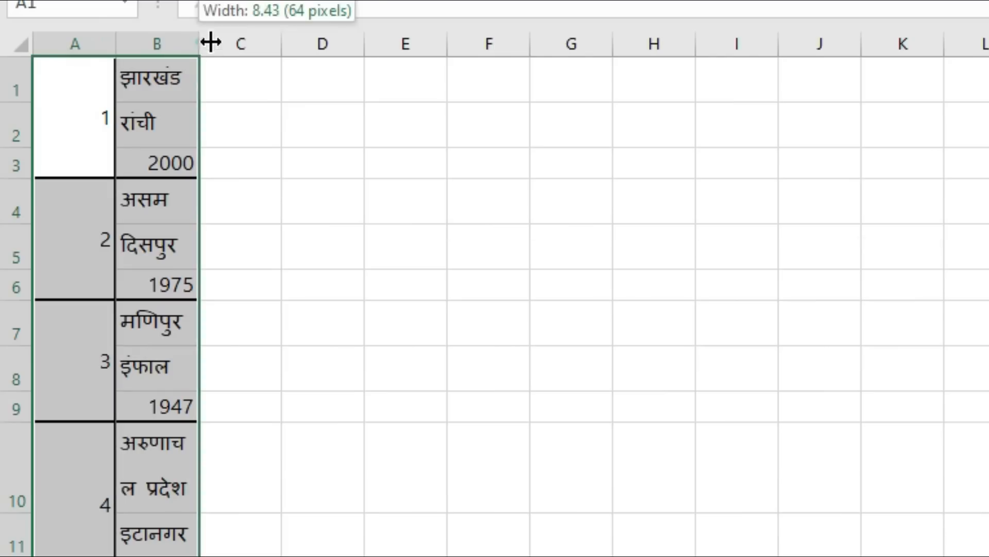
left_click(969, 329)
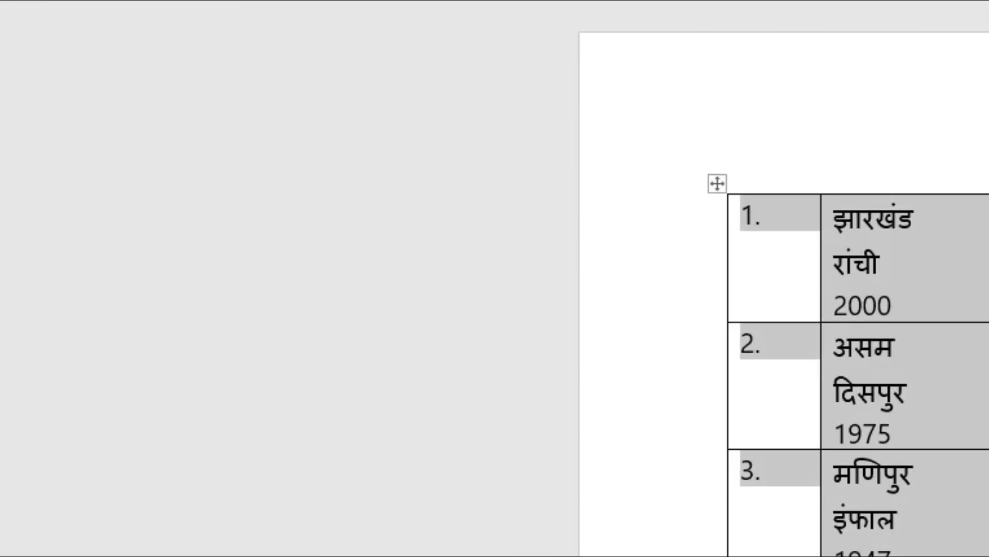
left_click(388, 192)
- Examine how the first record's number, state, capital and year are spread over cells A1 and B1:B3
left_click_drag(323, 132, 613, 223)
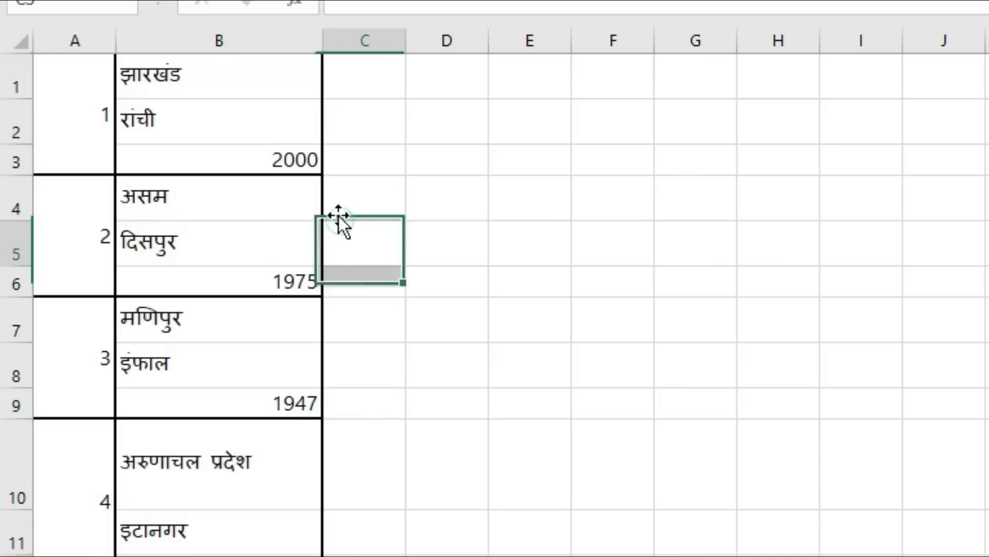
left_click(181, 73)
key("ctrl+v")
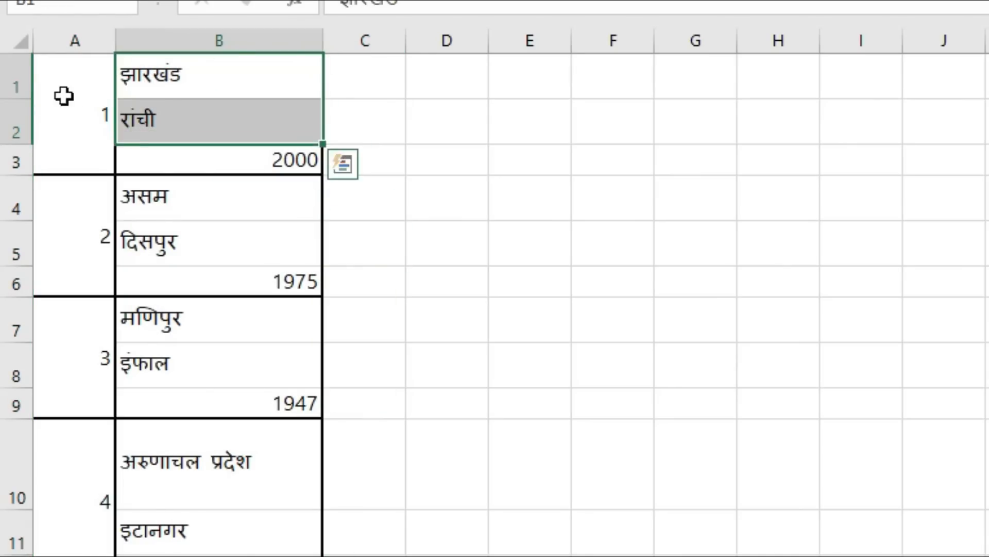
left_click(63, 96)
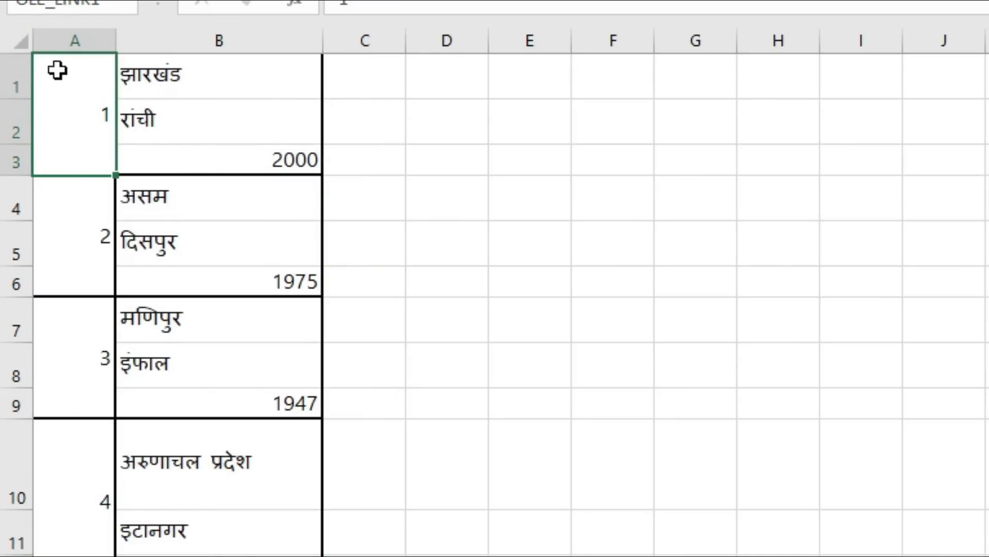
left_click(195, 80)
left_click(210, 119)
left_click(227, 158)
left_click(219, 121)
left_click(220, 152)
left_click(249, 64)
left_click(249, 115)
left_click(258, 147)
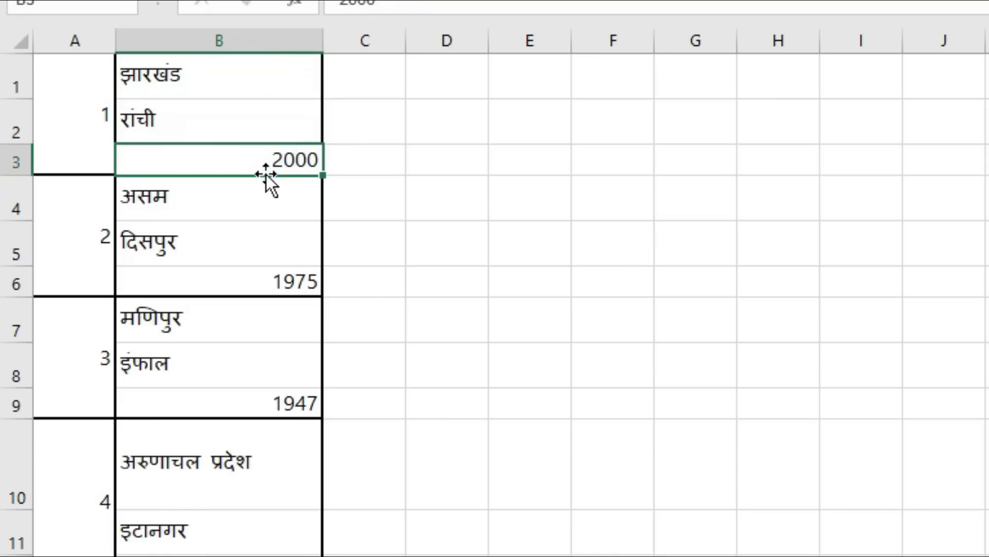
left_click(239, 76)
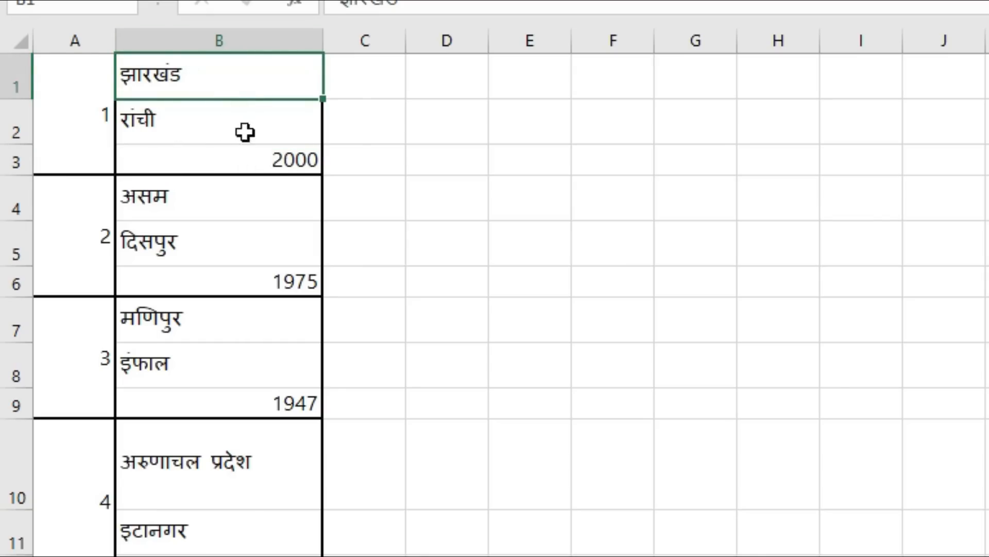
- Copy the first record's state, capital and year from B1:B3 individually into cells C1, D1 and E1
mouse_move(280, 78)
left_mouse_down()
mouse_move(283, 150)
mouse_move(277, 89)
left_mouse_up()
key("ctrl+c")
left_click(404, 95)
key("ctrl+v")
left_click(230, 135)
key("ctrl+c")
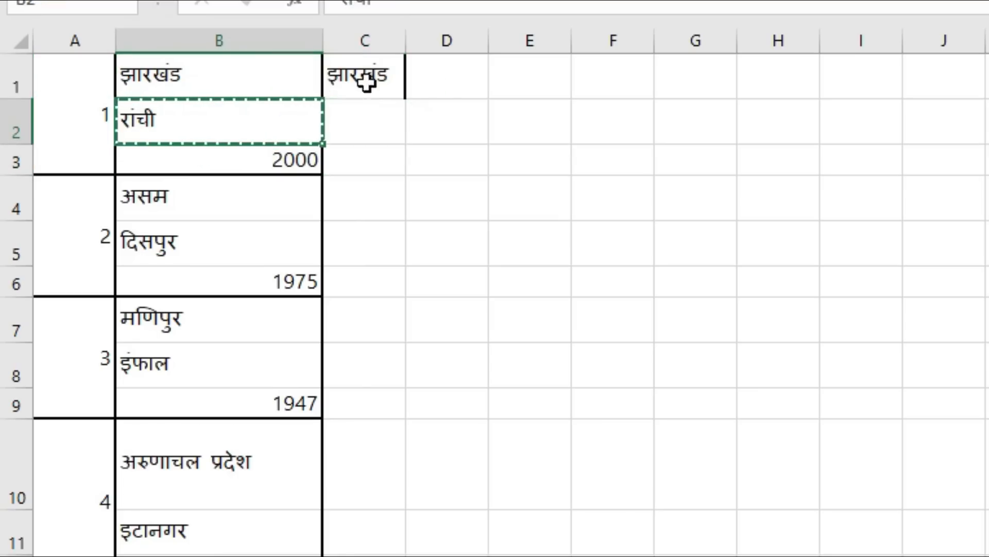
left_click(444, 81)
key("ctrl+v")
left_click(264, 154)
key("ctrl+c")
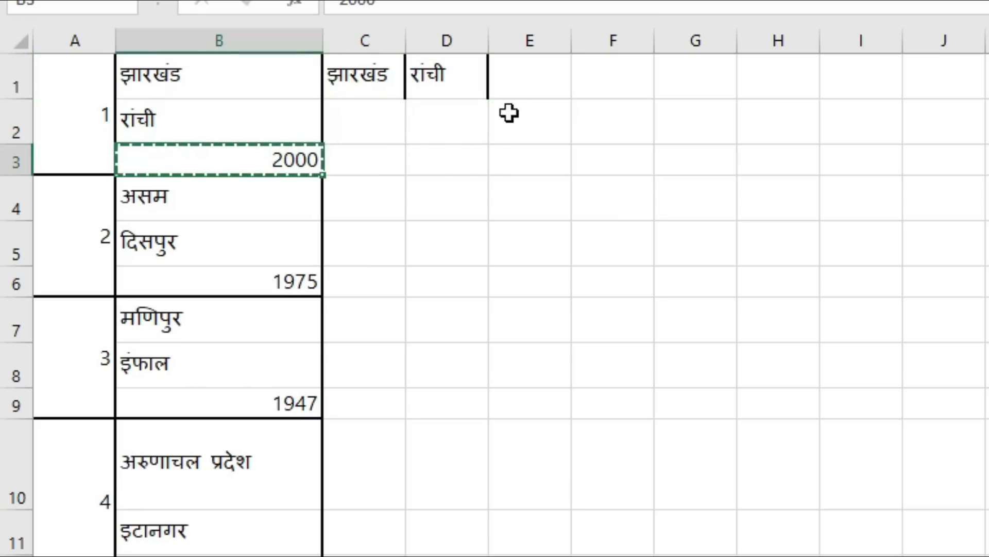
left_click(517, 79)
key("ctrl+v")
- Copy the second record's state, capital and year from B4:B6 individually into cells C2, D2 and E2
left_click(225, 201)
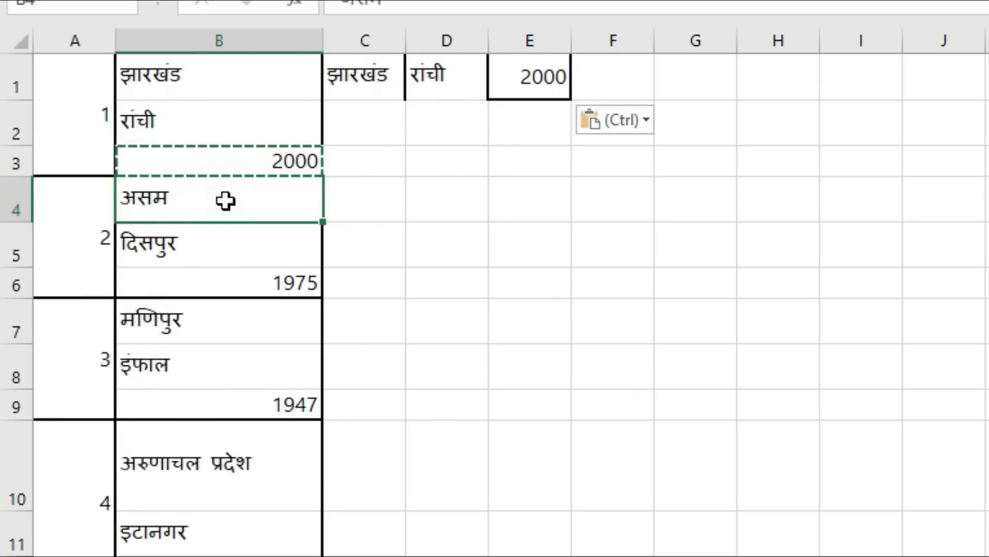
key("ctrl+c")
left_click(354, 131)
key("ctrl+v")
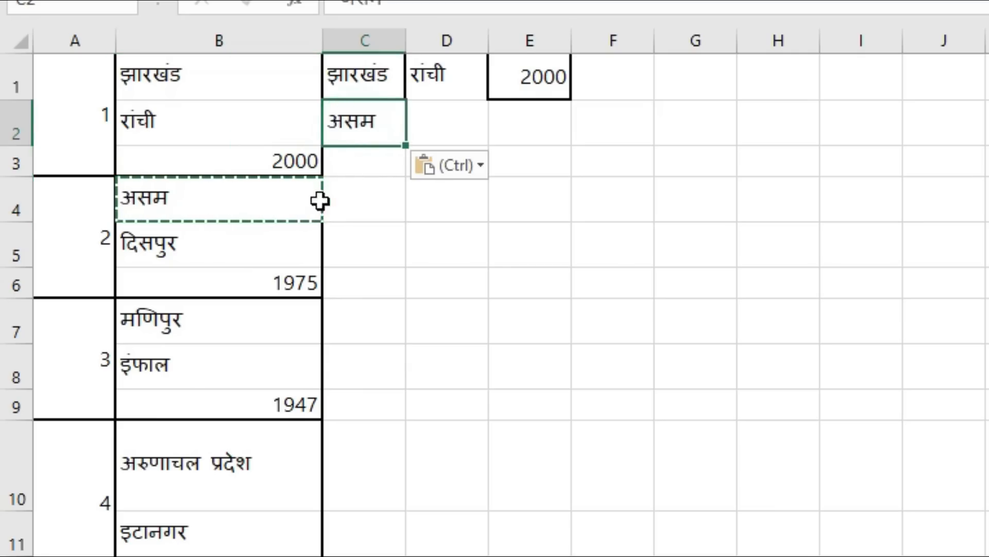
left_click(248, 249)
key("ctrl+c")
left_click(473, 148)
key("ctrl+v")
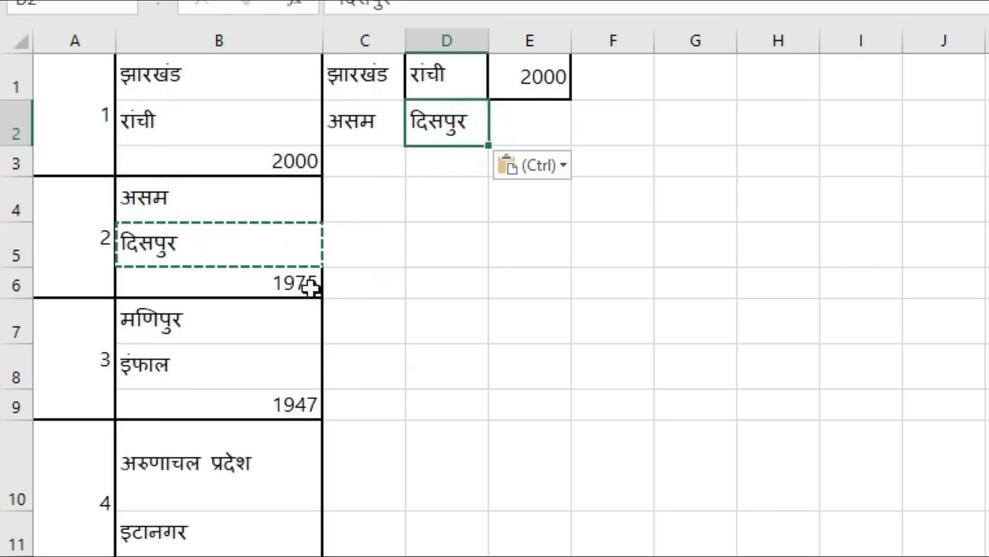
left_click(314, 283)
key("ctrl+c")
left_click(538, 129)
key("ctrl+v")
left_click(581, 288)
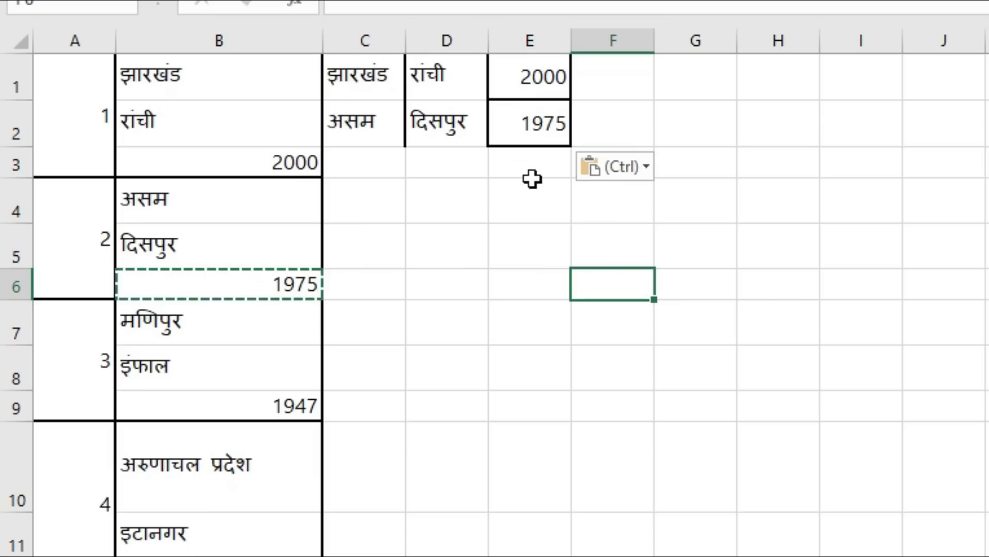
key("ctrl+c")
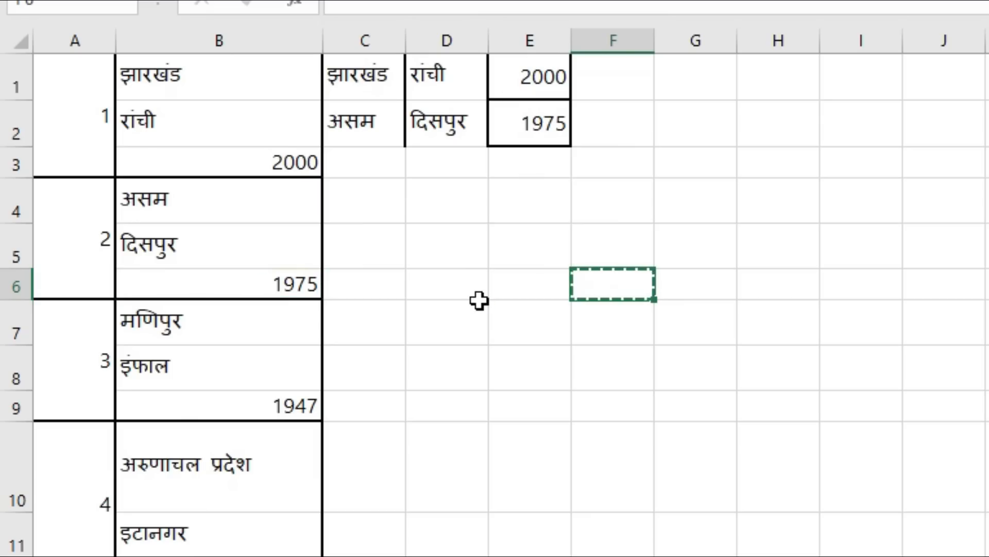
left_click(519, 208)
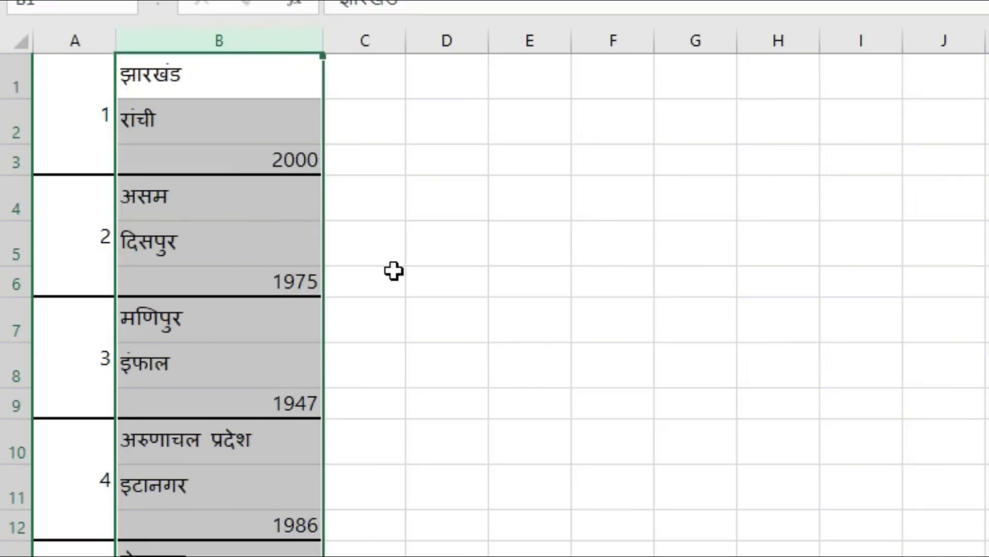
left_click_drag(393, 269, 453, 402)
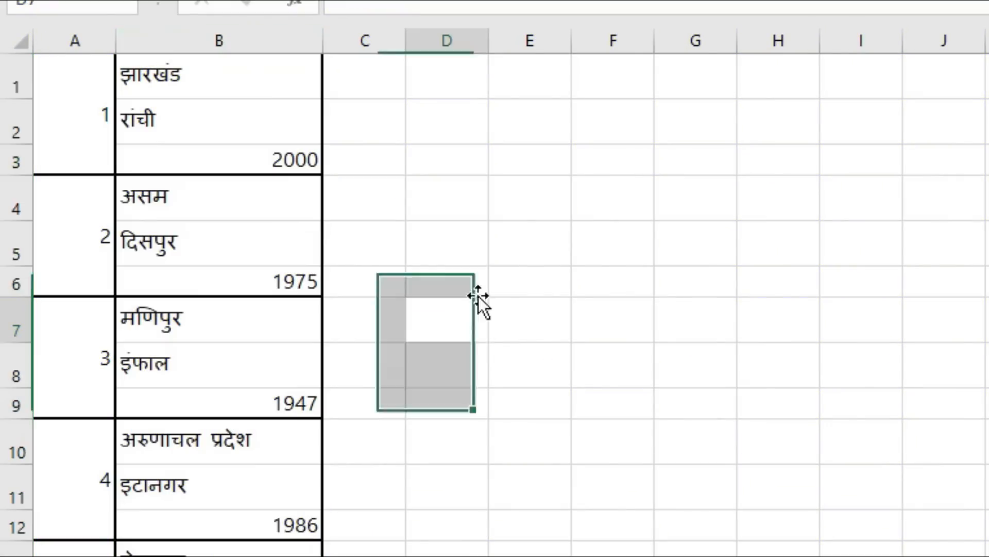
left_click(477, 308)
- Center the contents of column B horizontally
left_click(248, 35)
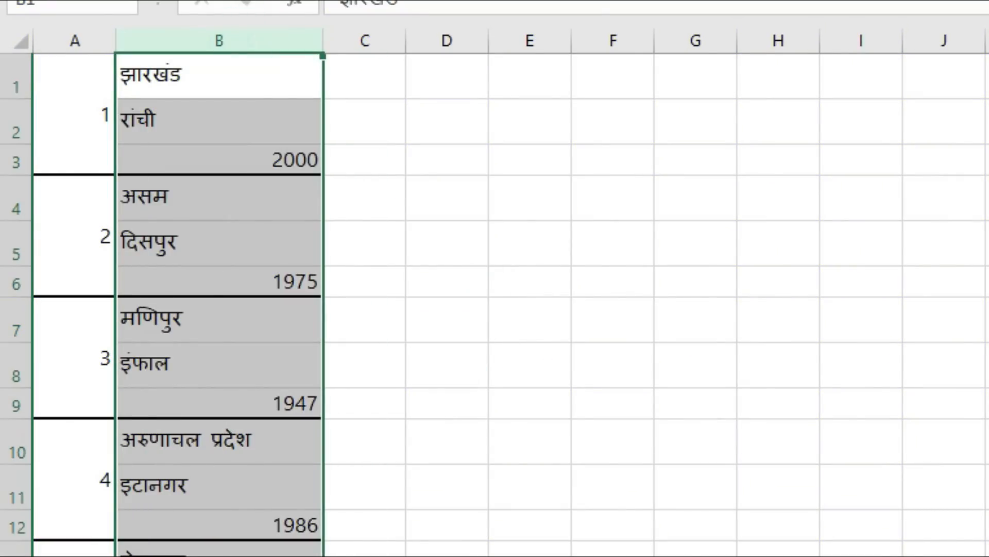
key("alt+h")
key("a")
key("c")
left_click(546, 242)
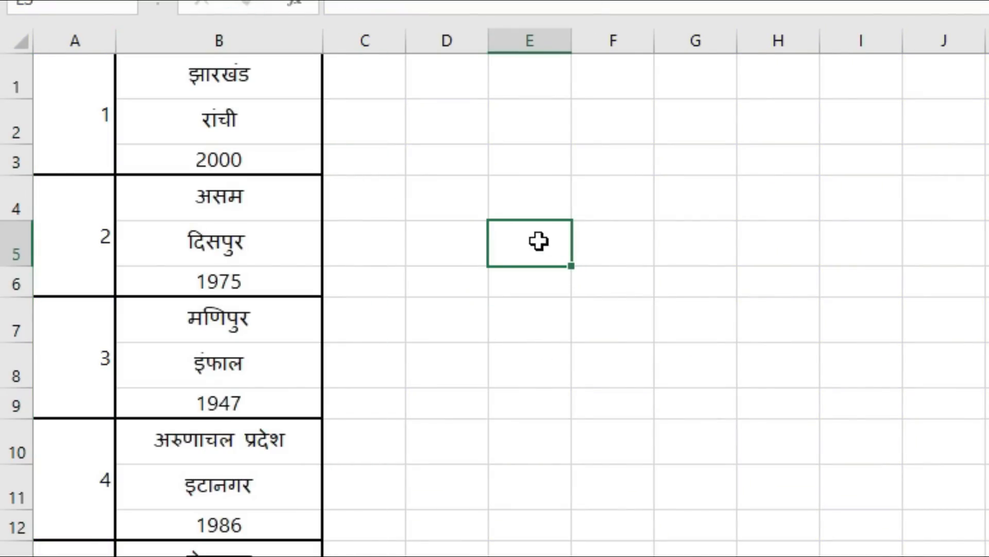
left_click(525, 132)
left_click(987, 319)
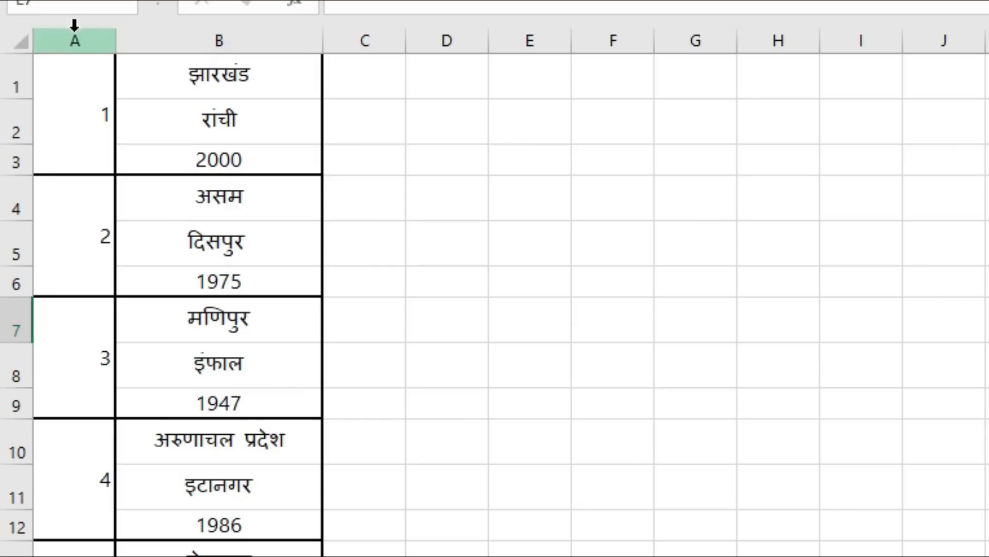
- Enter db1 in cell F3 and fill the series across to H3 as db2 and db3
left_click(591, 154)
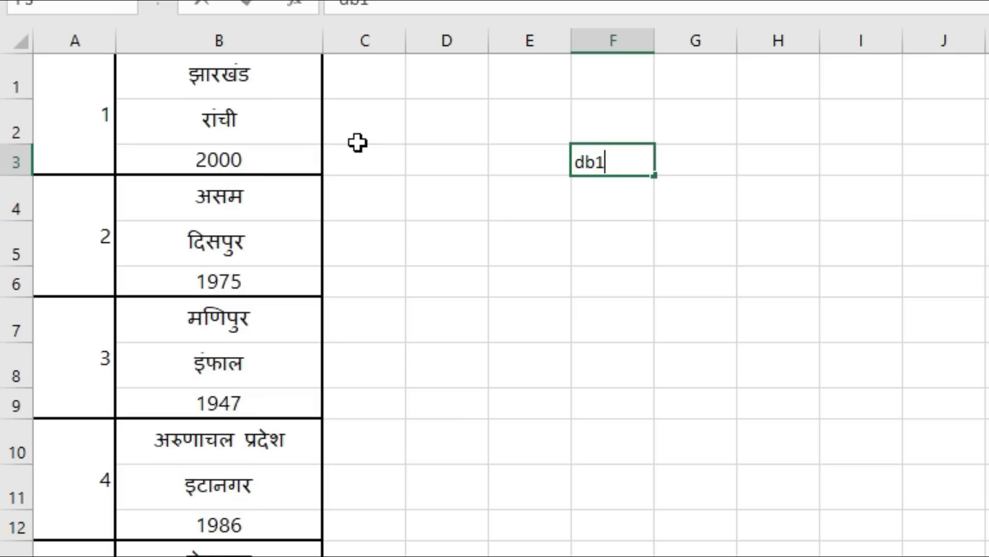
key("Return")
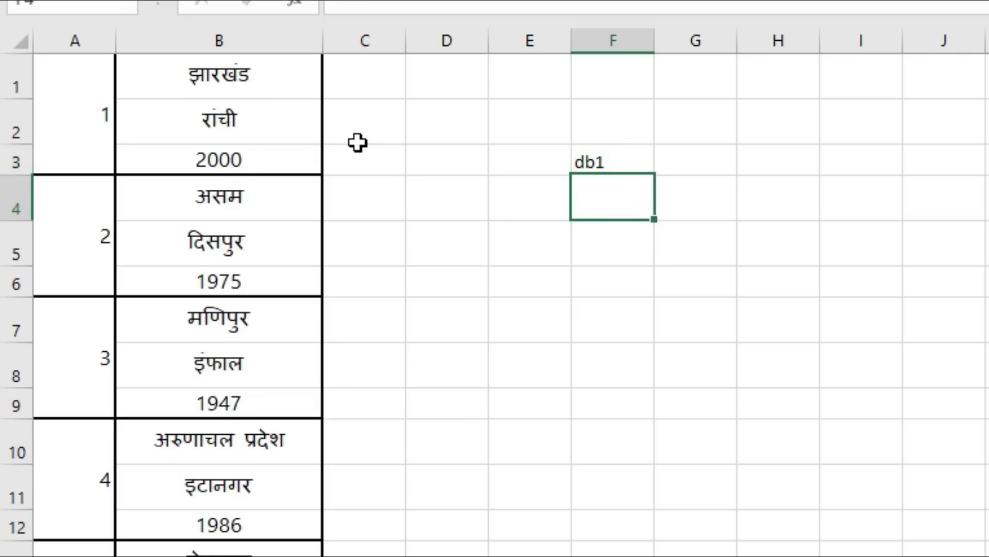
left_click(644, 153)
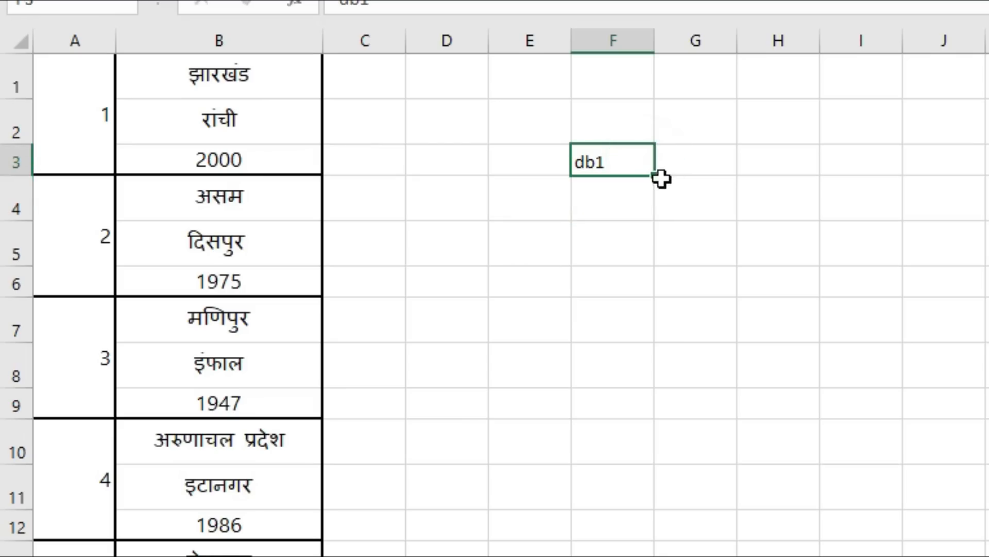
left_click(290, 79)
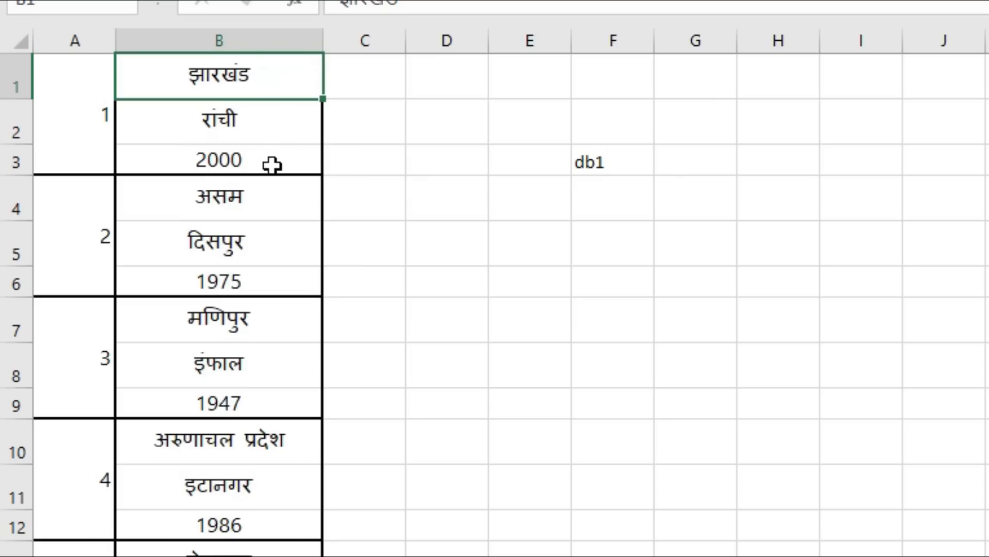
left_click(634, 160)
left_click_drag(652, 177, 826, 194)
left_click(655, 203)
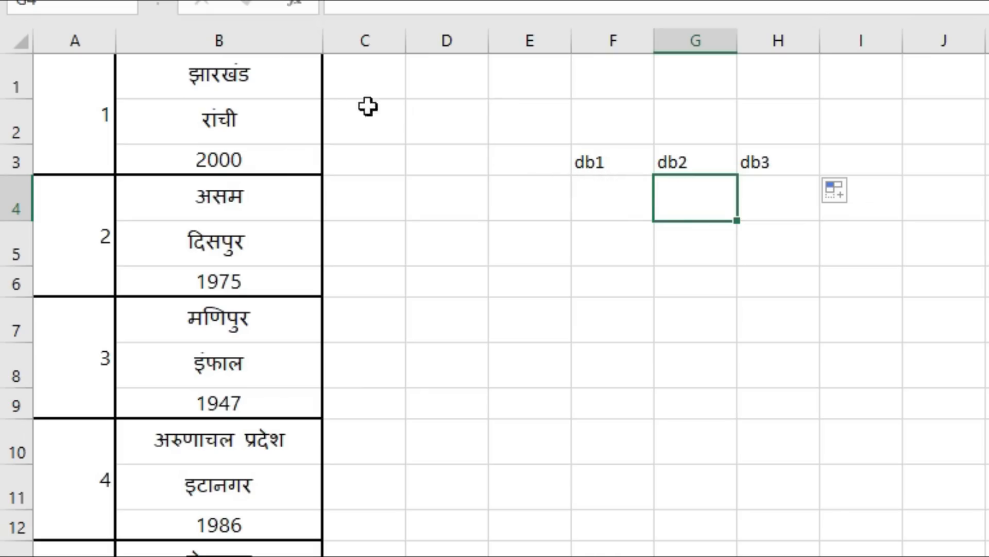
- Enter the labels db4, db5 and db6 in cells F4, G4 and H4 beneath the first label row
left_click(613, 202)
left_click_drag(609, 154, 824, 212)
left_click(603, 193)
left_click(620, 211)
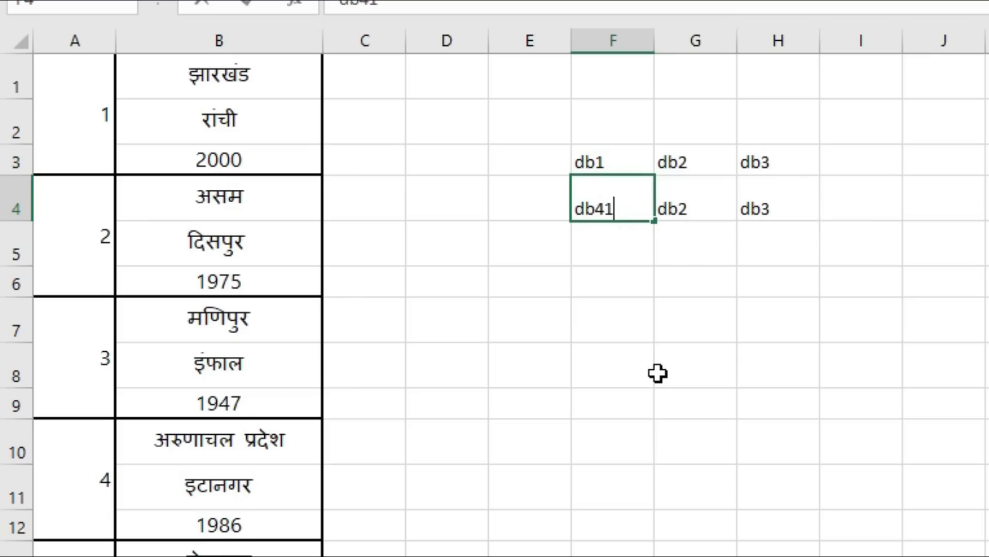
key("Tab")
left_click(692, 204)
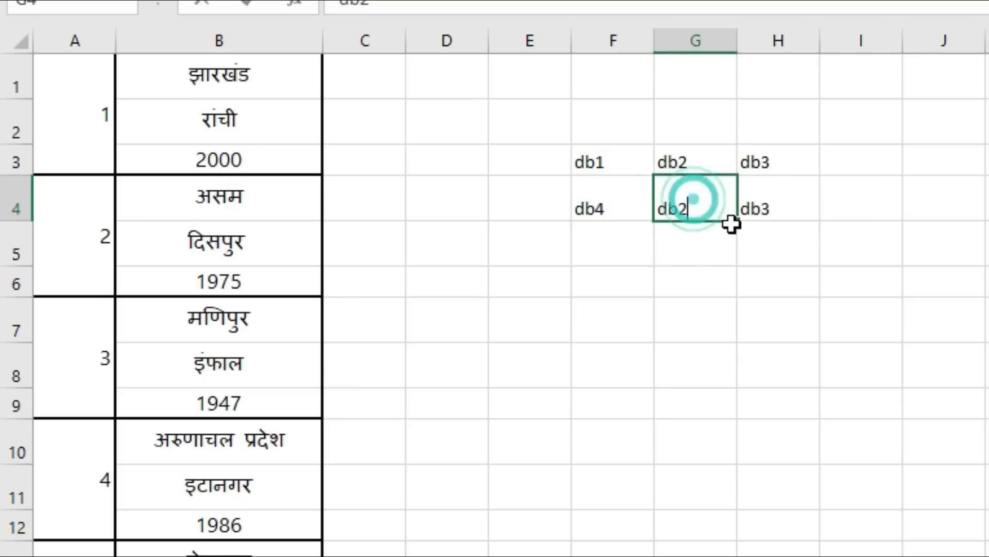
key("Tab")
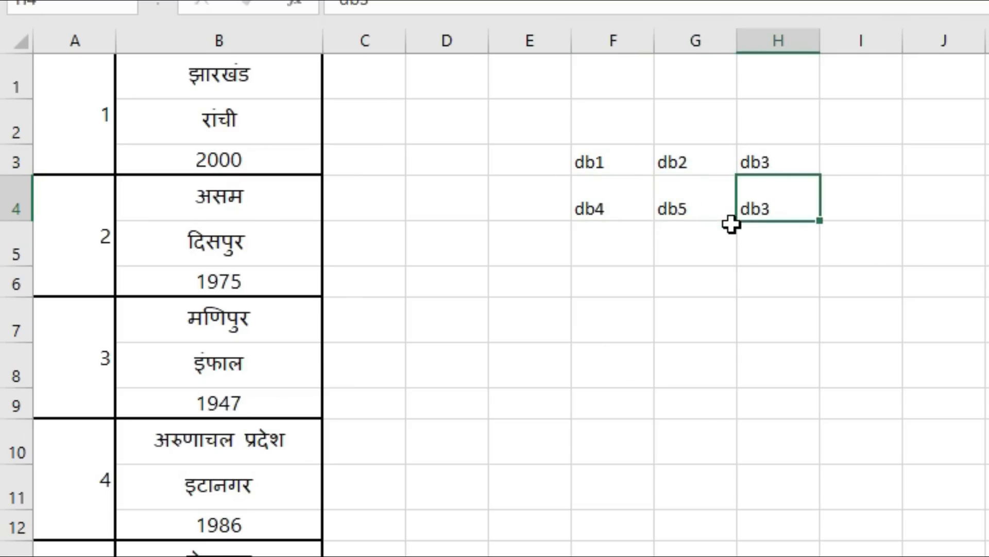
double_click(761, 204)
left_click_drag(792, 205, 764, 207)
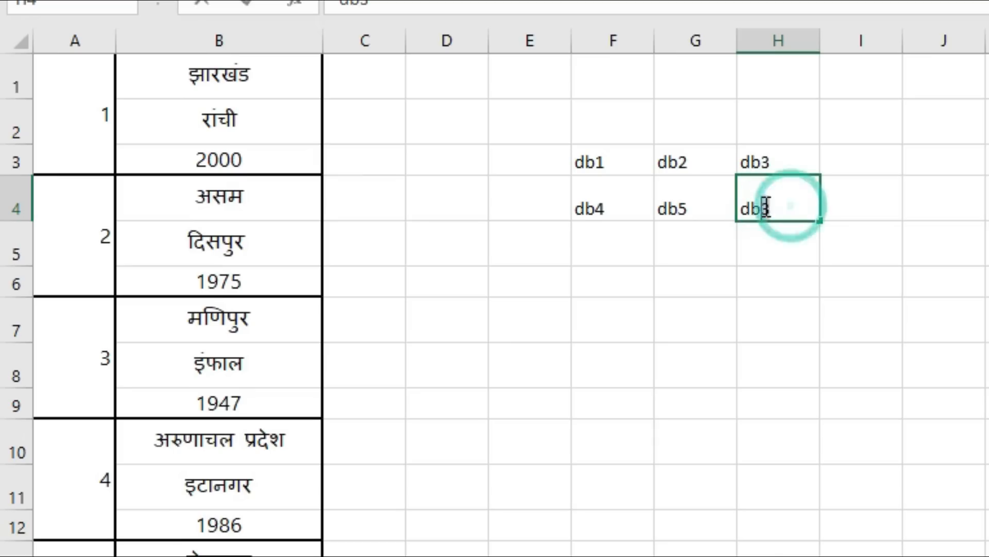
key("Return")
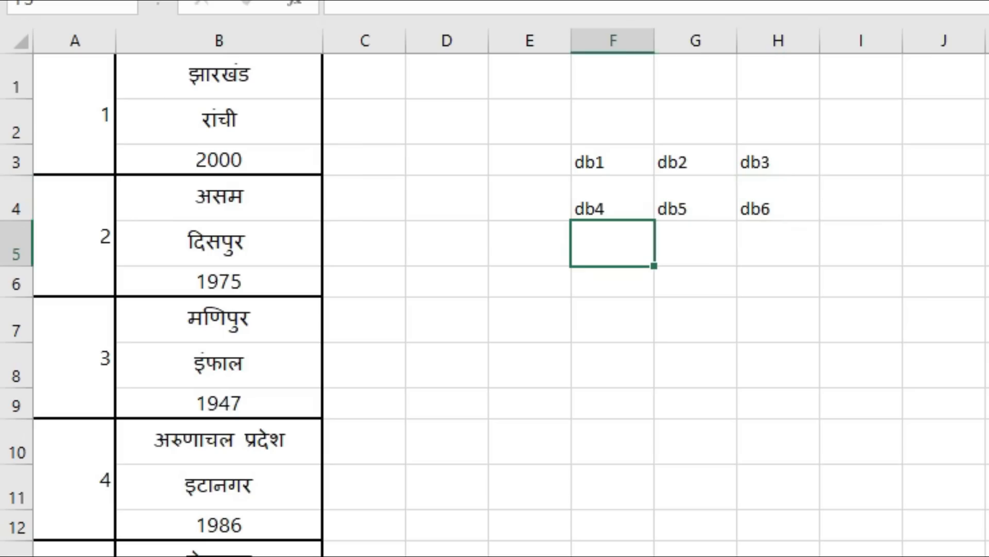
- Move the two-row block of db1 to db6 labels from F3:H4 to the range starting at D1
left_click_drag(592, 163, 755, 212)
key("ctrl+c")
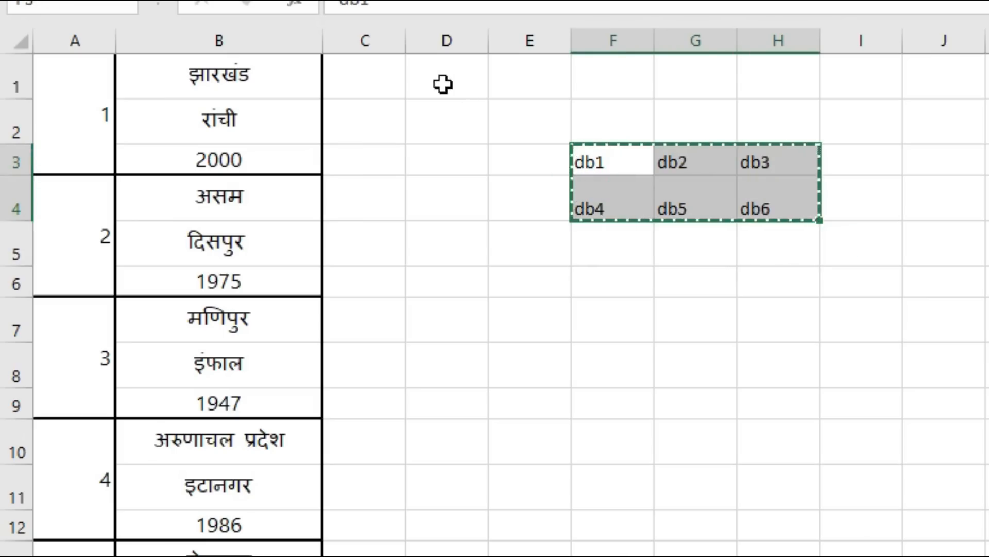
left_click(440, 83)
key("ctrl+v")
left_click(722, 284)
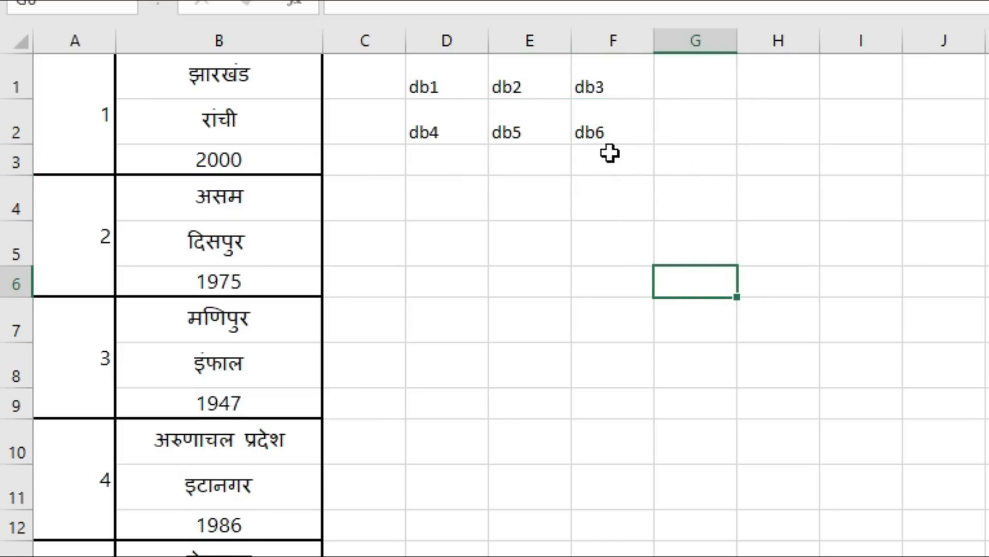
- Check the last used row of column B and fill the D1:F2 label series down to row 28, ending at db84
scroll(235, 505, "down", 20)
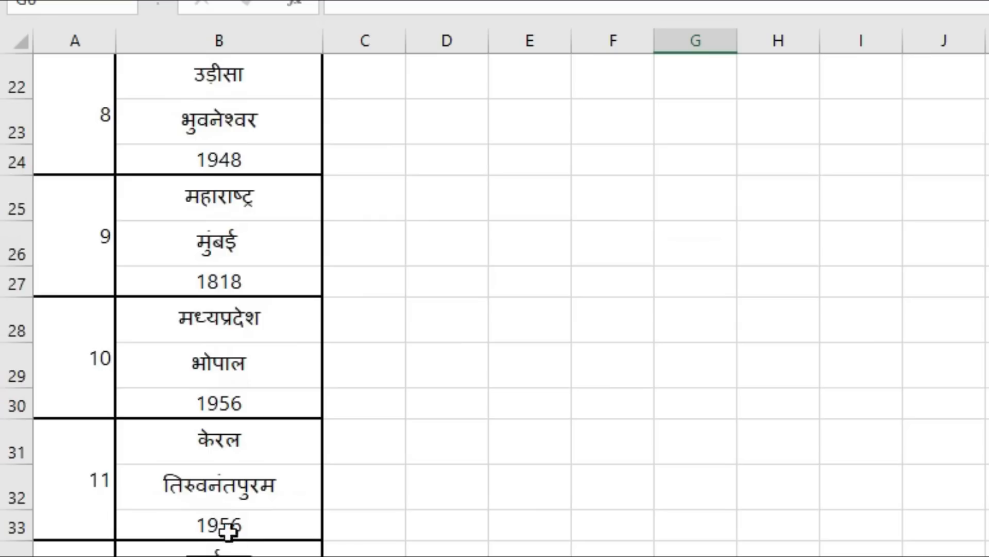
scroll(234, 505, "up", 2)
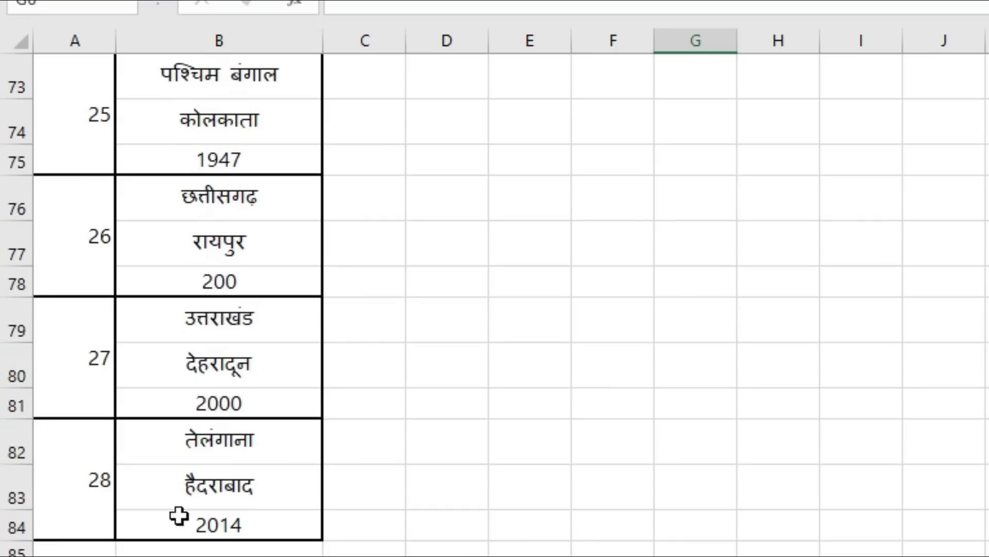
left_click(204, 528)
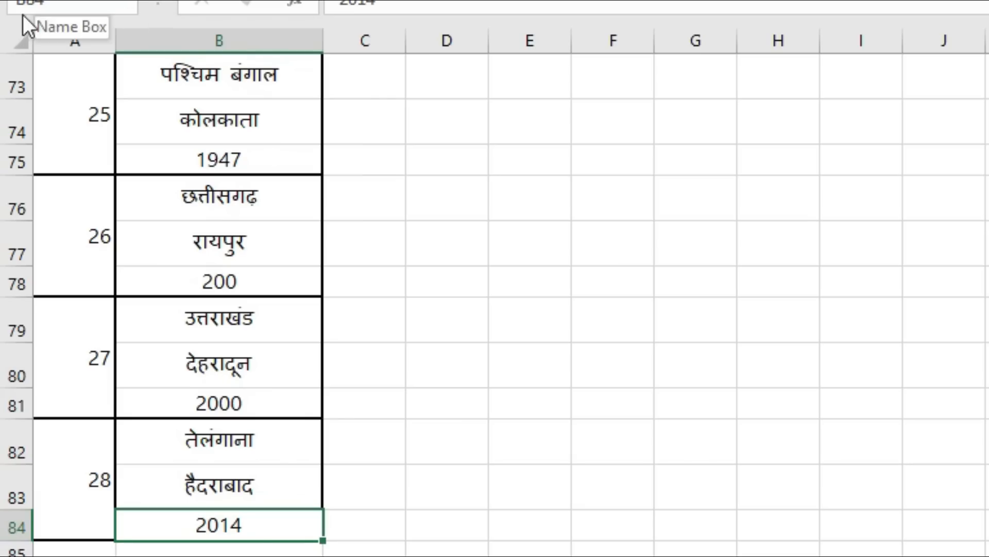
scroll(404, 497, "up", 13)
scroll(404, 497, "up", 11)
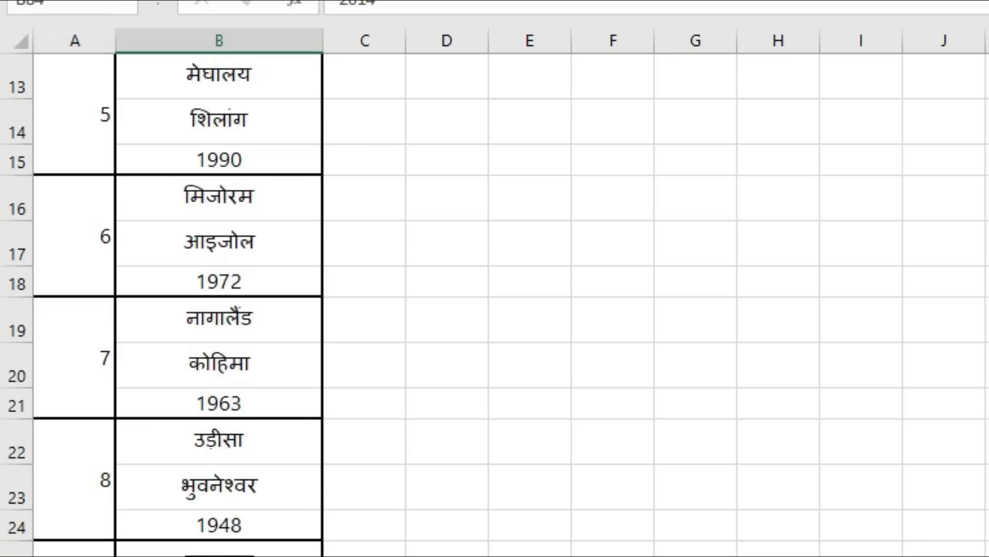
left_click_drag(436, 84, 685, 555)
left_click_drag(689, 556, 707, 364)
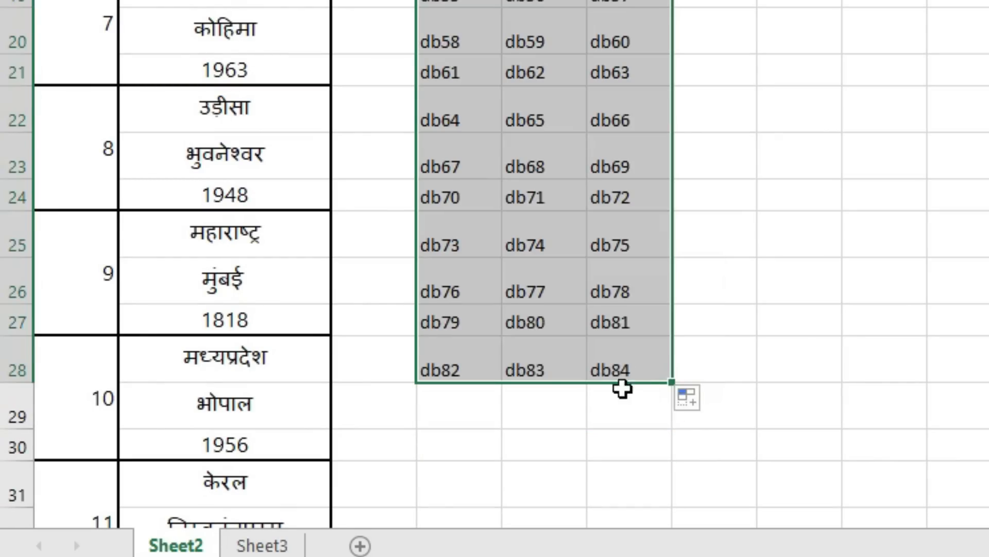
scroll(605, 375, "up", 6)
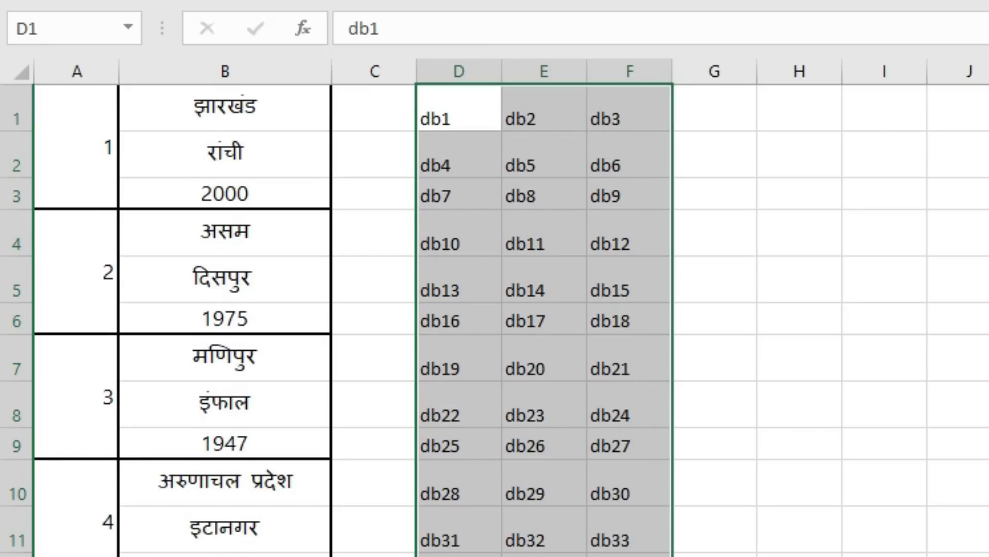
- Replace every d with = in the labels in D1:F28 to turn them into references to column B
left_click(494, 528)
left_click_drag(82, 38, 304, 554)
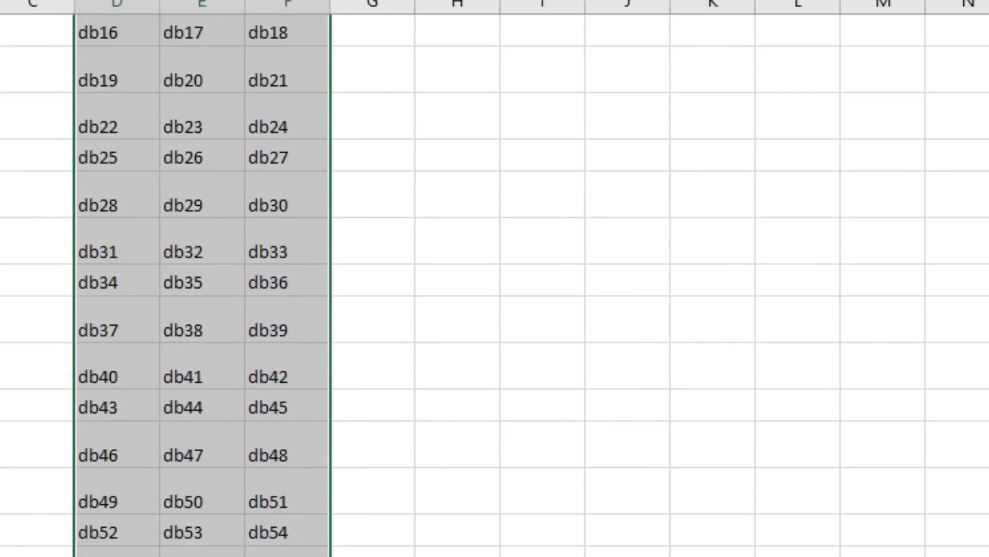
scroll(495, 278, "up", 2)
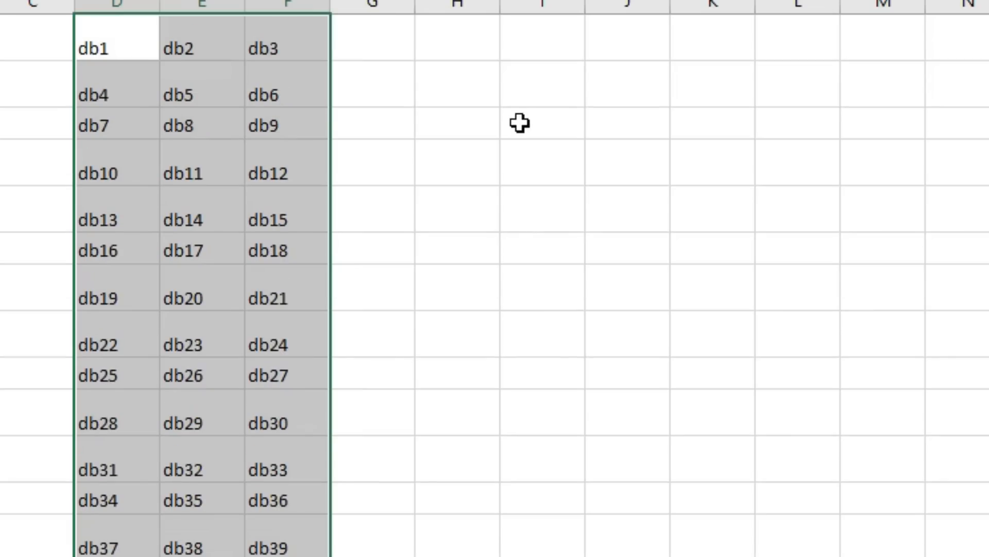
key("ctrl+f")
left_click(471, 196)
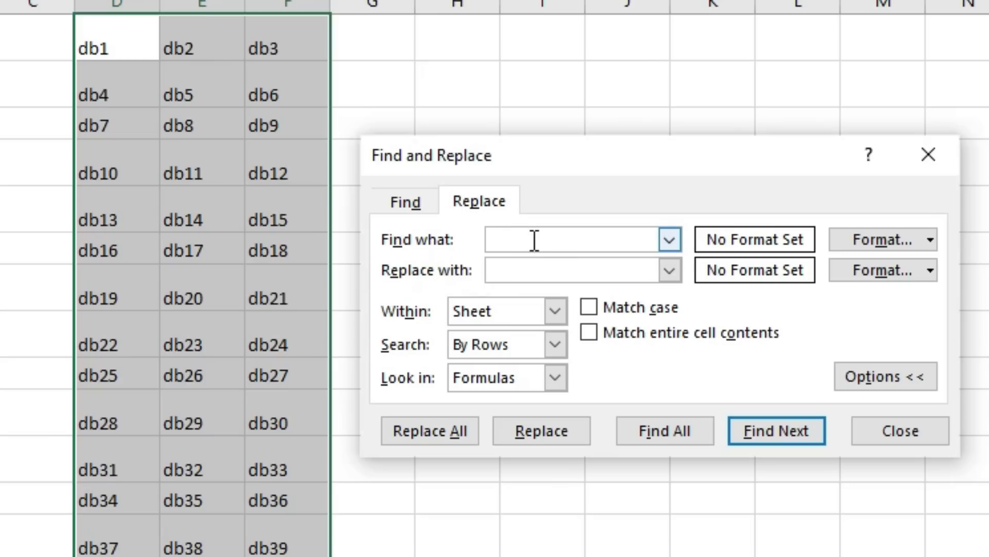
type("d")
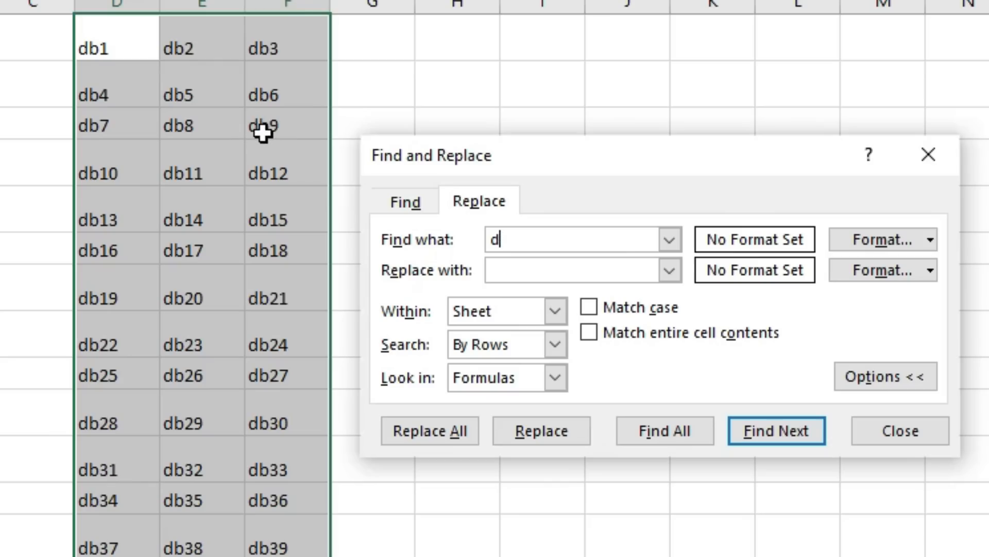
left_click(574, 266)
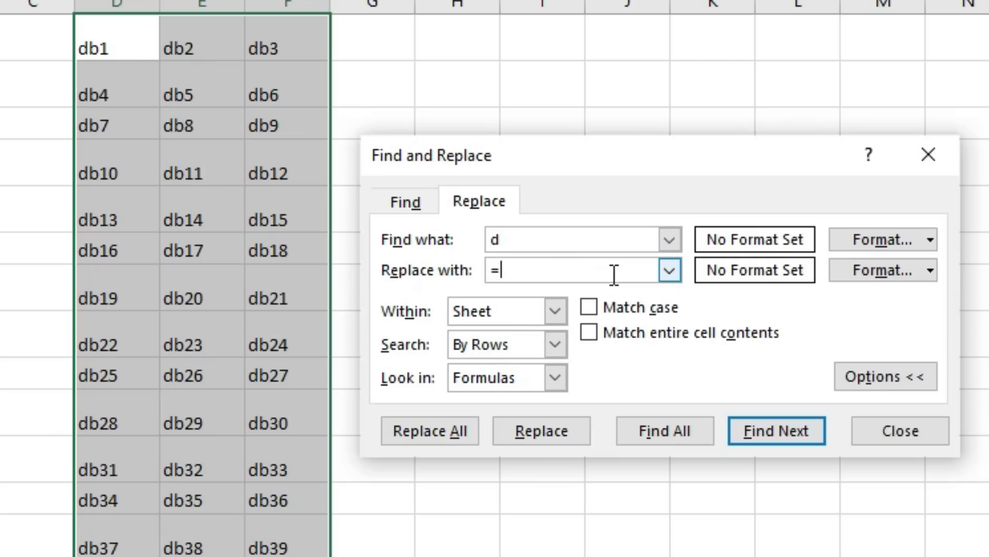
left_click(447, 428)
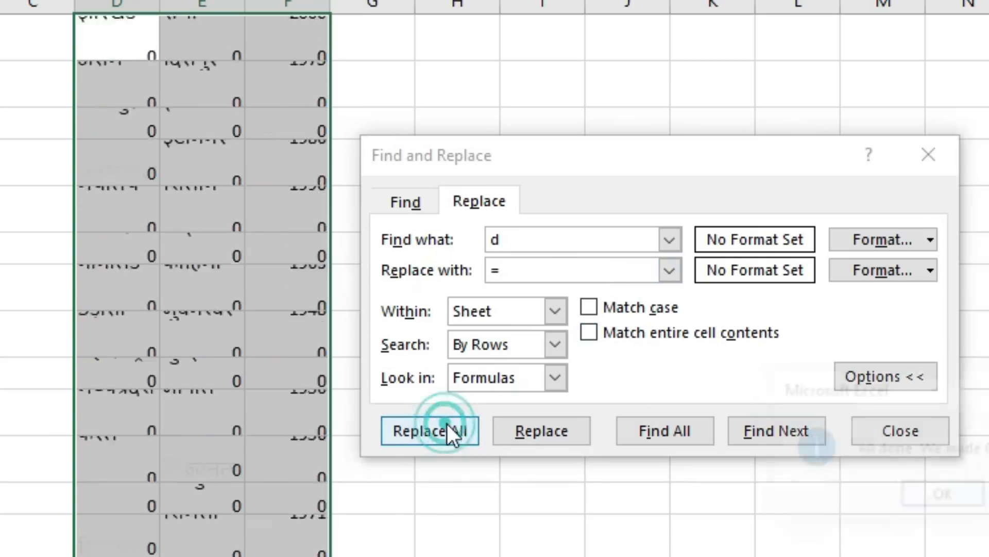
left_click(944, 497)
left_click(887, 431)
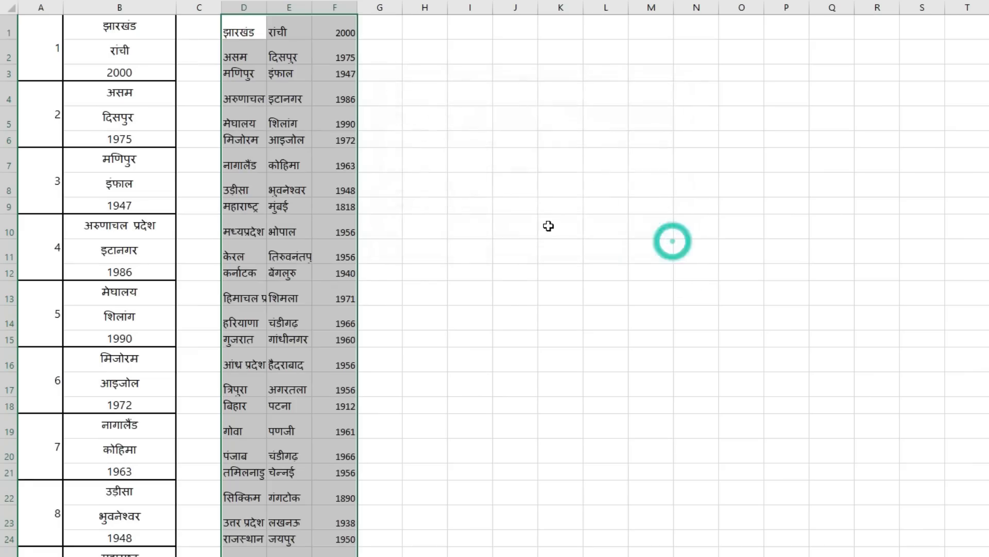
left_click(690, 412)
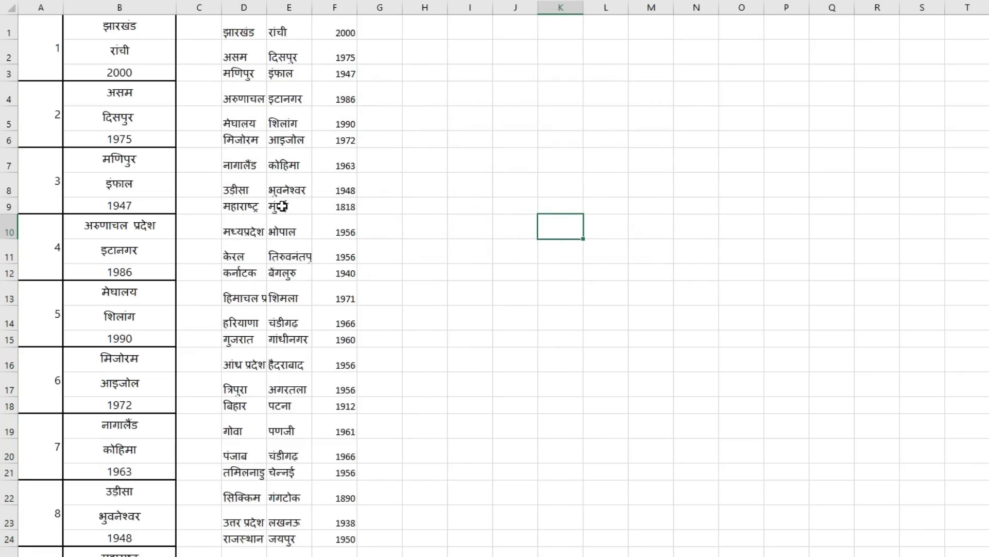
- Widen columns D and E to fit the full state and capital names
scroll(283, 206, "down", 6)
scroll(283, 206, "up", 1)
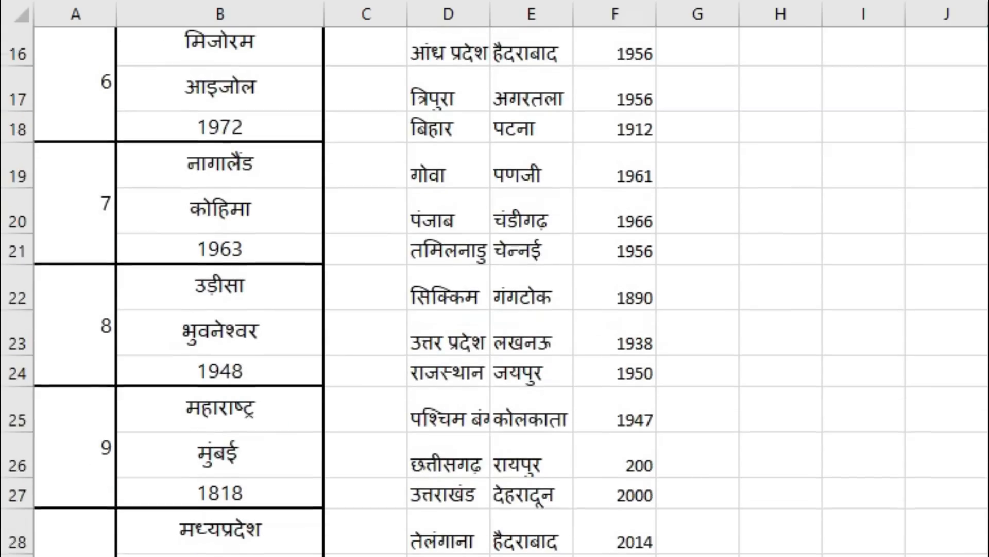
left_click_drag(592, 533, 508, 15)
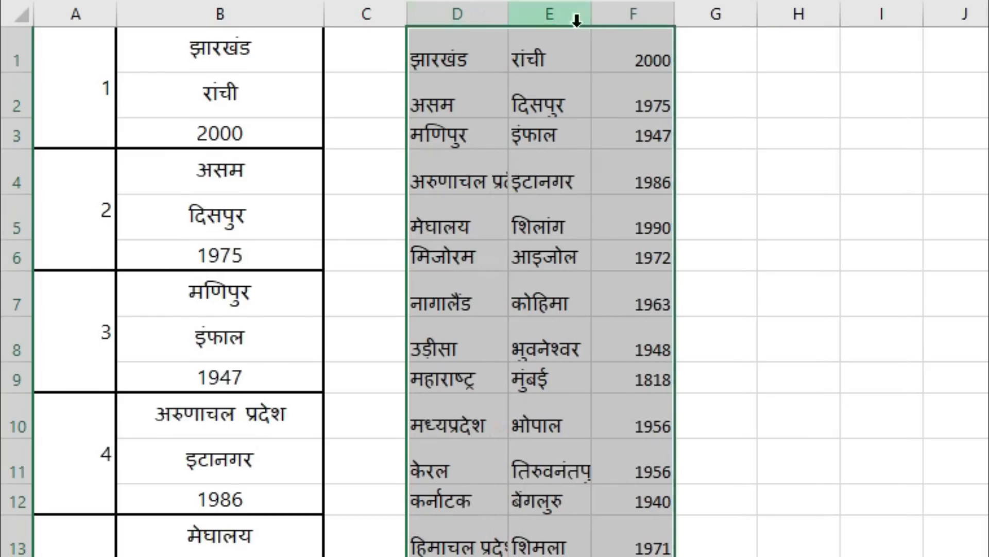
left_click_drag(600, 21, 624, 19)
left_click_drag(511, 16, 579, 18)
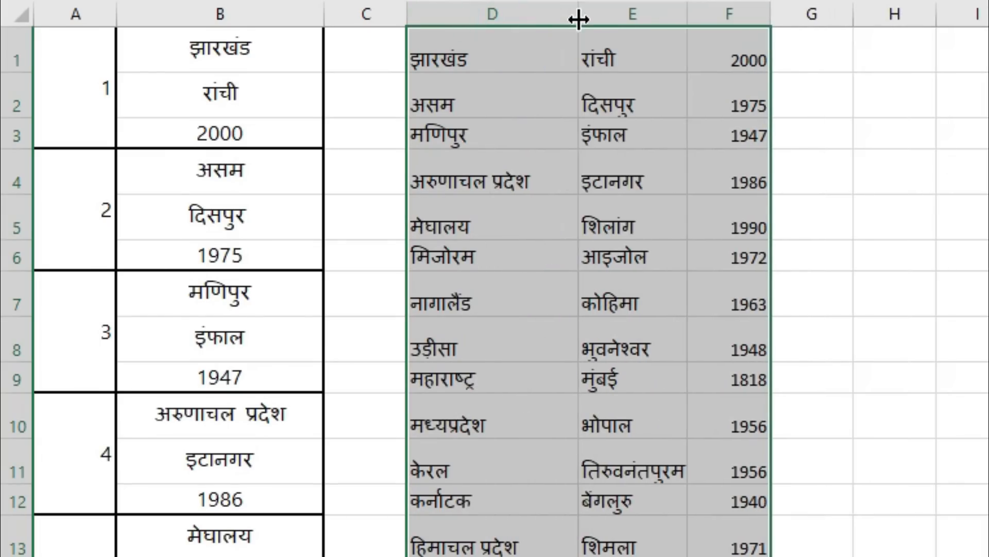
left_click(666, 318)
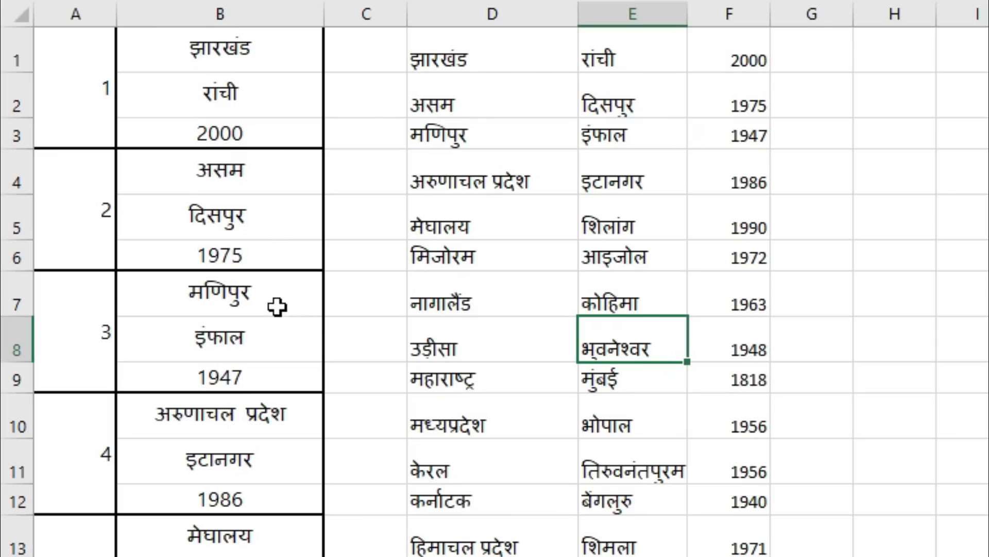
left_click(839, 138)
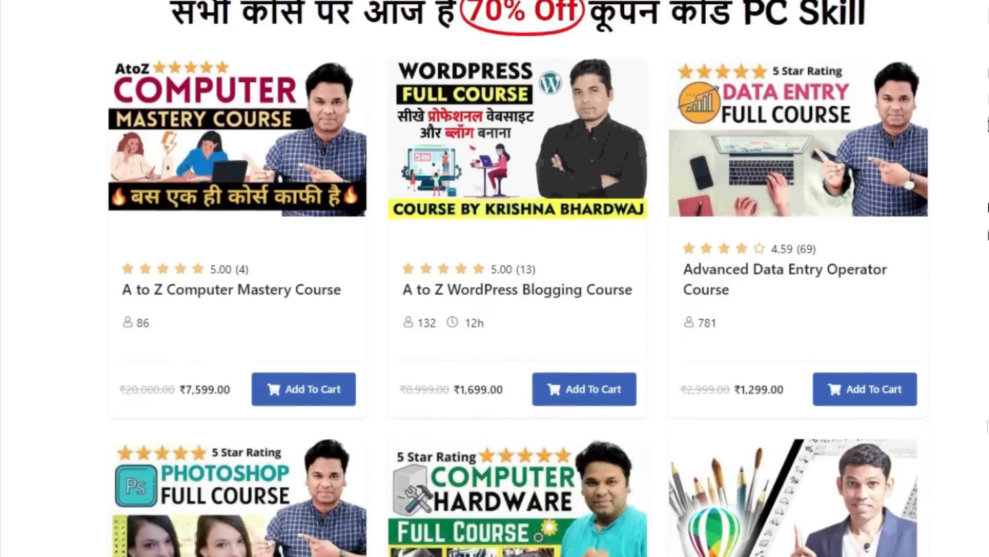
scroll(518, 278, "down", 5)
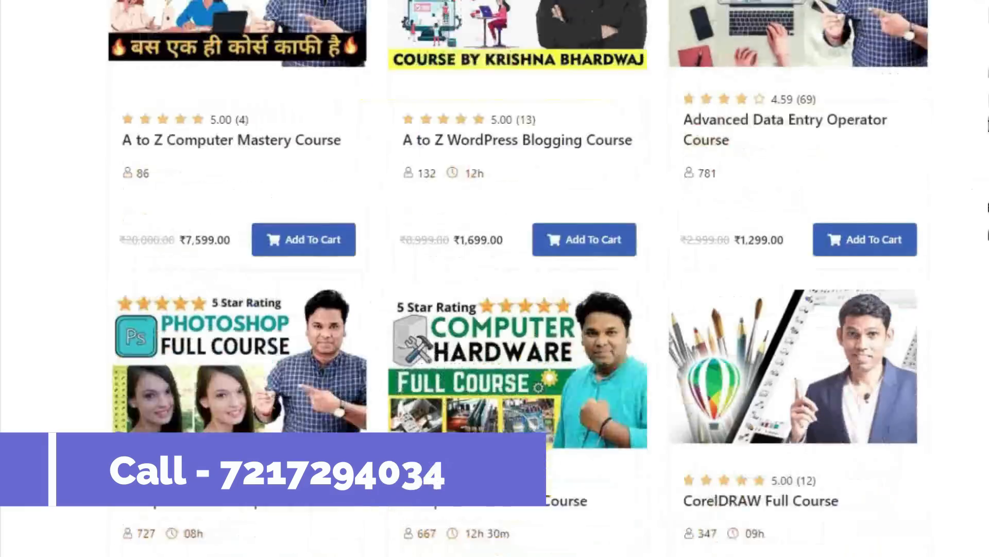
scroll(518, 278, "down", 2)
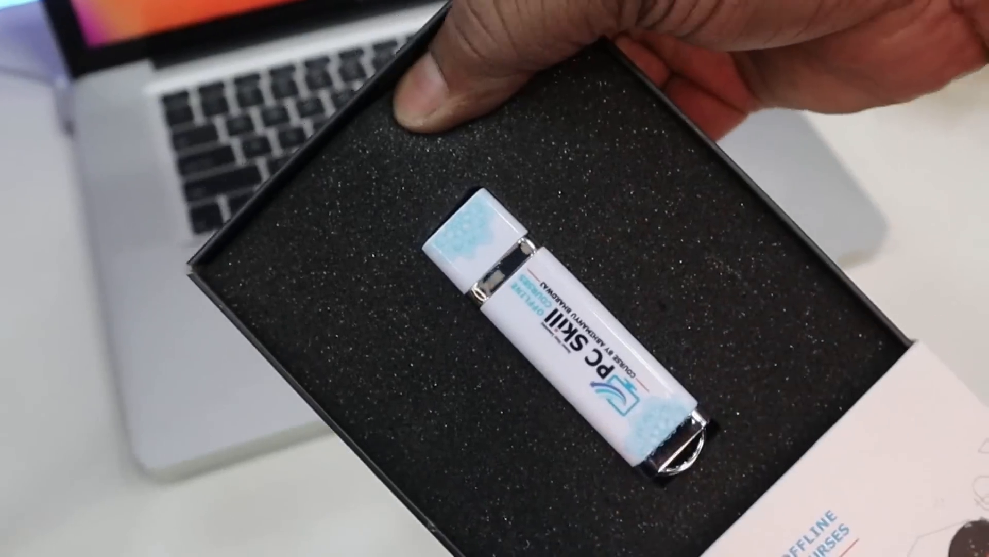